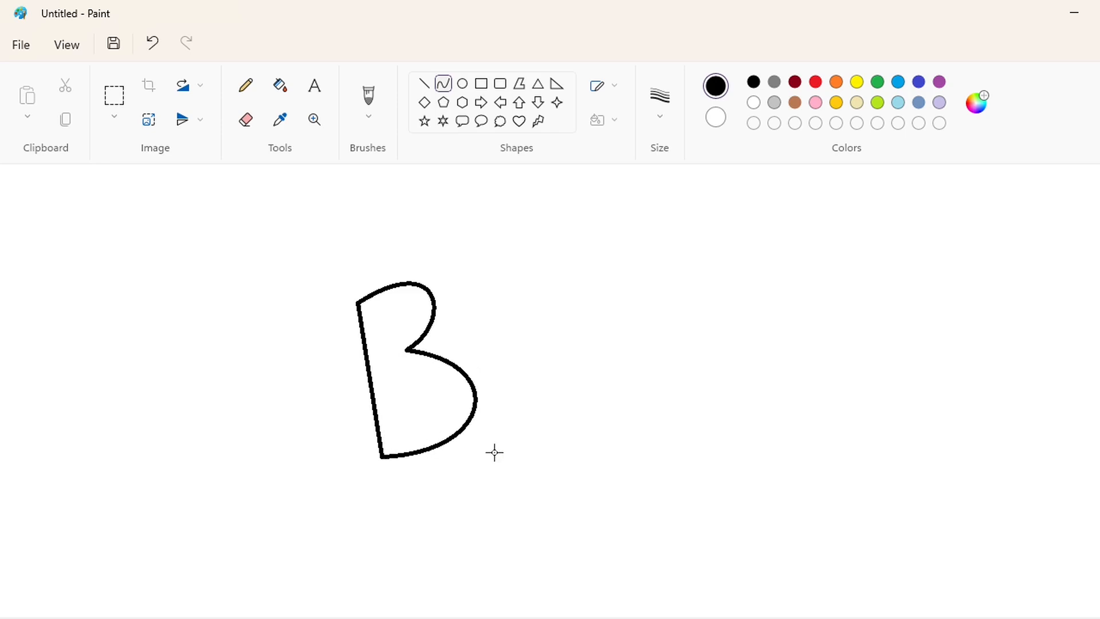
# Step: Draw the D-shaped lower counter inside the outlined letter B with a straight line and a curve
pyautogui.click(424, 83)
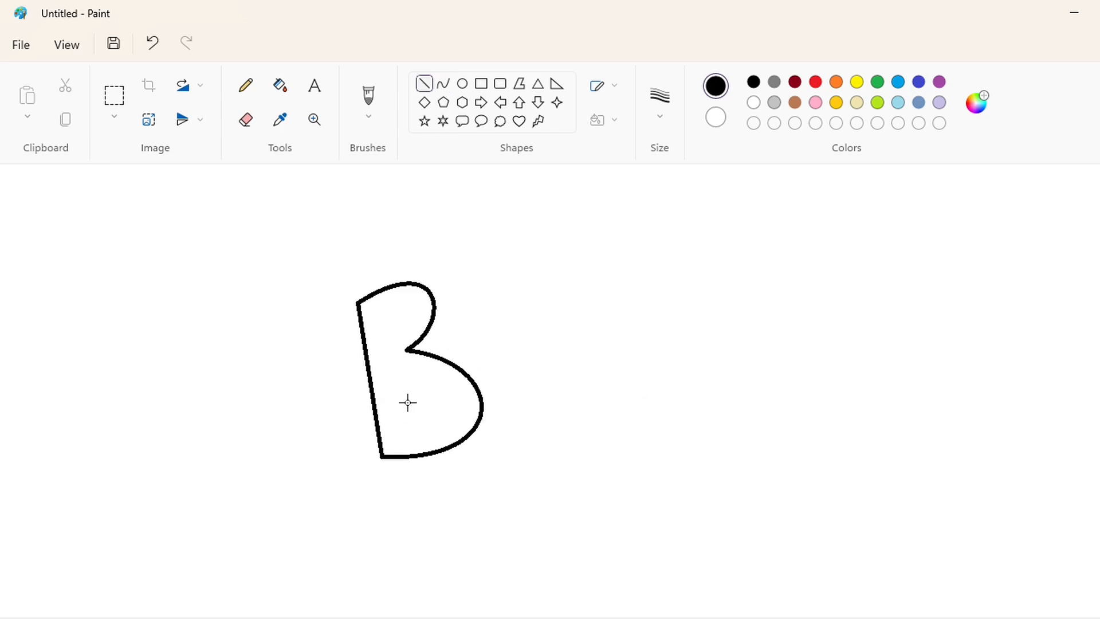
pyautogui.click(443, 83)
pyautogui.moveTo(409, 405); pyautogui.dragTo(462, 441)
# Step: Draw the small upper counter inside the letter B and fill the letter's body with black
pyautogui.click(424, 83)
pyautogui.moveTo(386, 341); pyautogui.dragTo(390, 342)
pyautogui.click(552, 320)
pyautogui.click(443, 83)
pyautogui.click(245, 119)
pyautogui.click(661, 115)
pyautogui.click(676, 189)
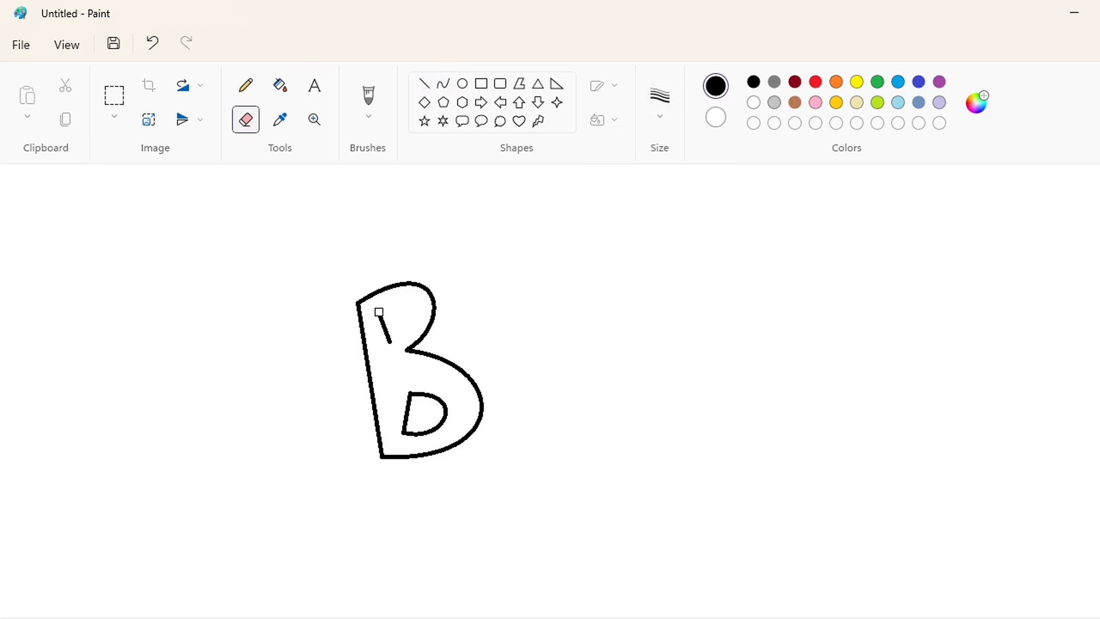
pyautogui.click(444, 84)
pyautogui.moveTo(390, 340)
pyautogui.mouseDown()
pyautogui.moveTo(405, 302)
pyautogui.moveTo(416, 326)
pyautogui.mouseUp()
pyautogui.click(280, 85)
pyautogui.click(395, 411)
# Step: Draw a slightly slanted bar outline for the letter l beside the B and fill it with black
pyautogui.hscroll(3, 376, 371)
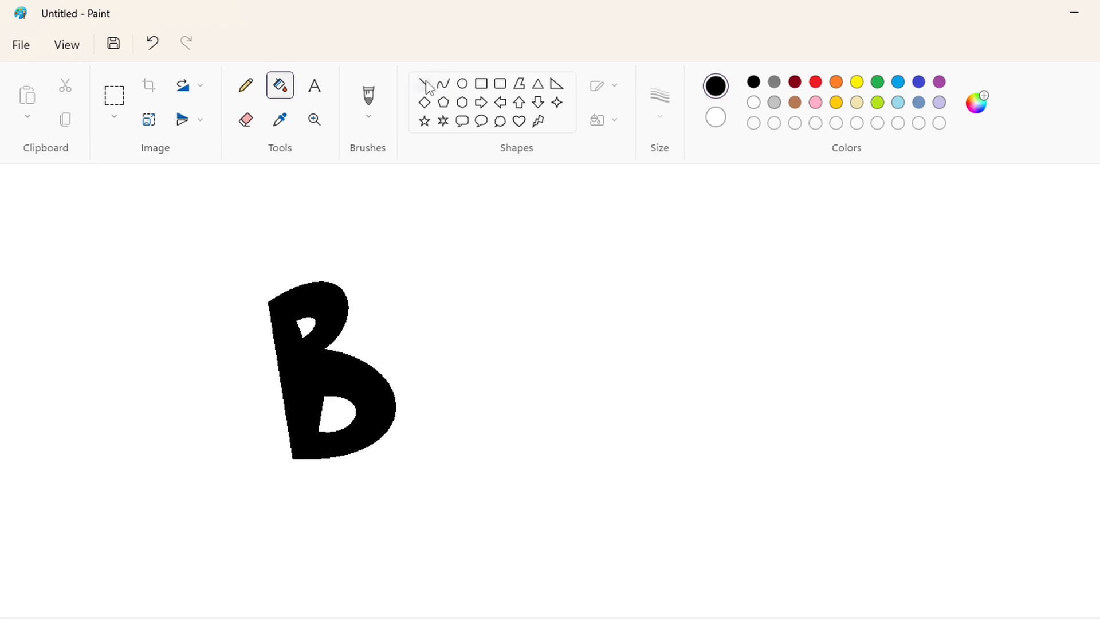
pyautogui.click(424, 84)
pyautogui.moveTo(393, 272); pyautogui.dragTo(411, 423)
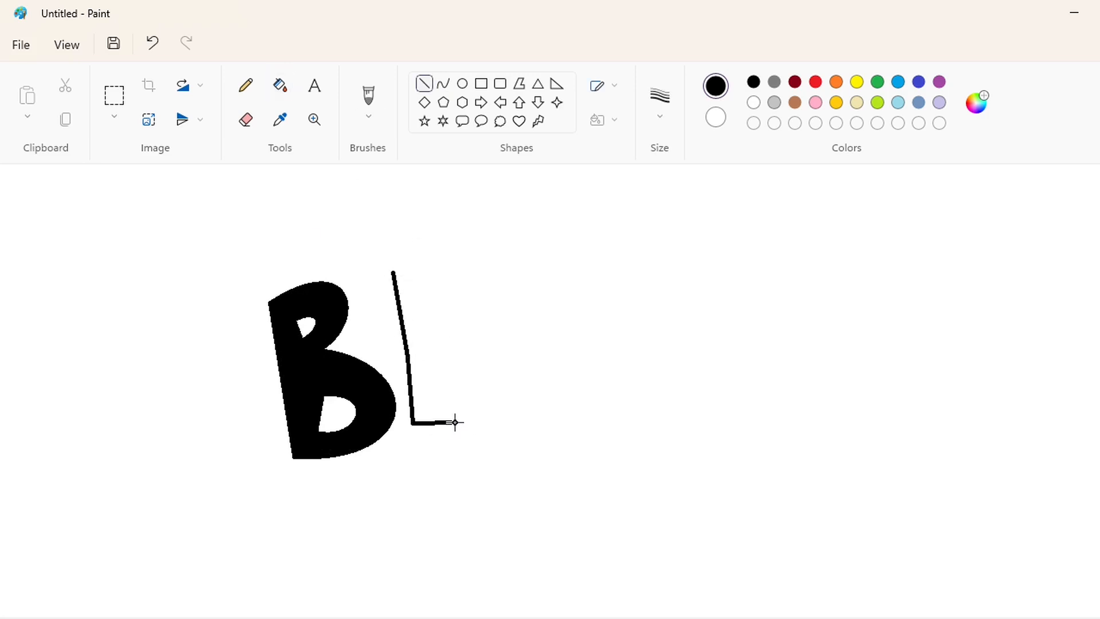
pyautogui.moveTo(461, 423); pyautogui.dragTo(437, 354)
pyautogui.hotkey('ctrl', 'z')
pyautogui.moveTo(456, 418)
pyautogui.mouseDown()
pyautogui.moveTo(430, 338)
pyautogui.moveTo(425, 264)
pyautogui.mouseUp()
pyautogui.click(279, 85)
pyautogui.click(433, 344)
# Step: Draw the outer outline of the letter u beside the l, with a deep curve and a straight line closing its top
pyautogui.hscroll(2, 364, 361)
pyautogui.click(442, 84)
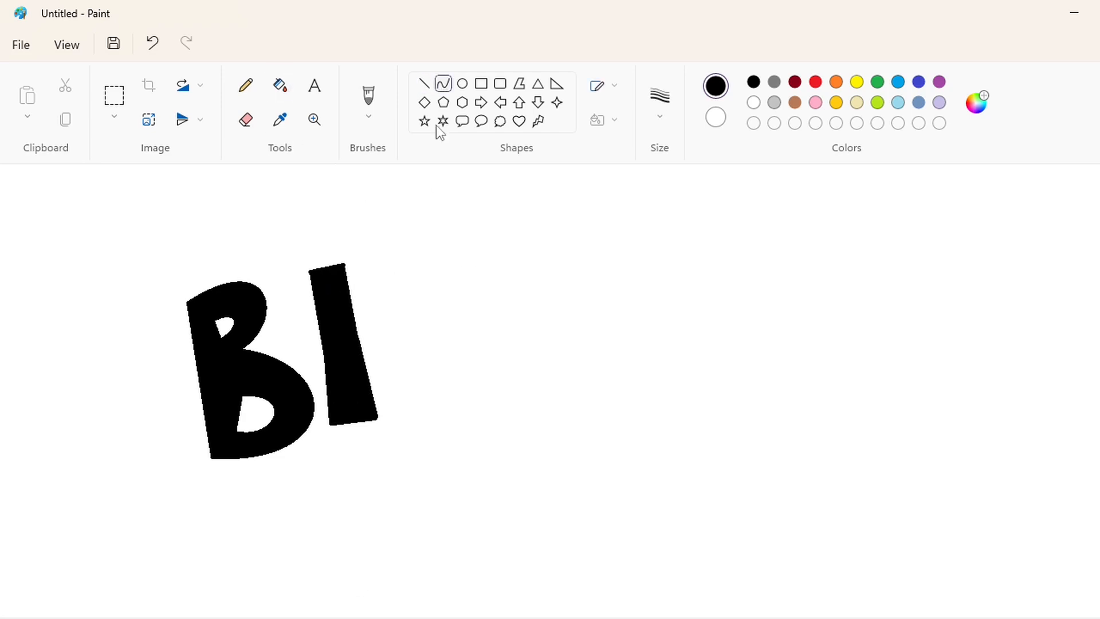
pyautogui.moveTo(392, 311)
pyautogui.mouseDown()
pyautogui.moveTo(486, 300)
pyautogui.moveTo(405, 417)
pyautogui.moveTo(506, 415)
pyautogui.mouseUp()
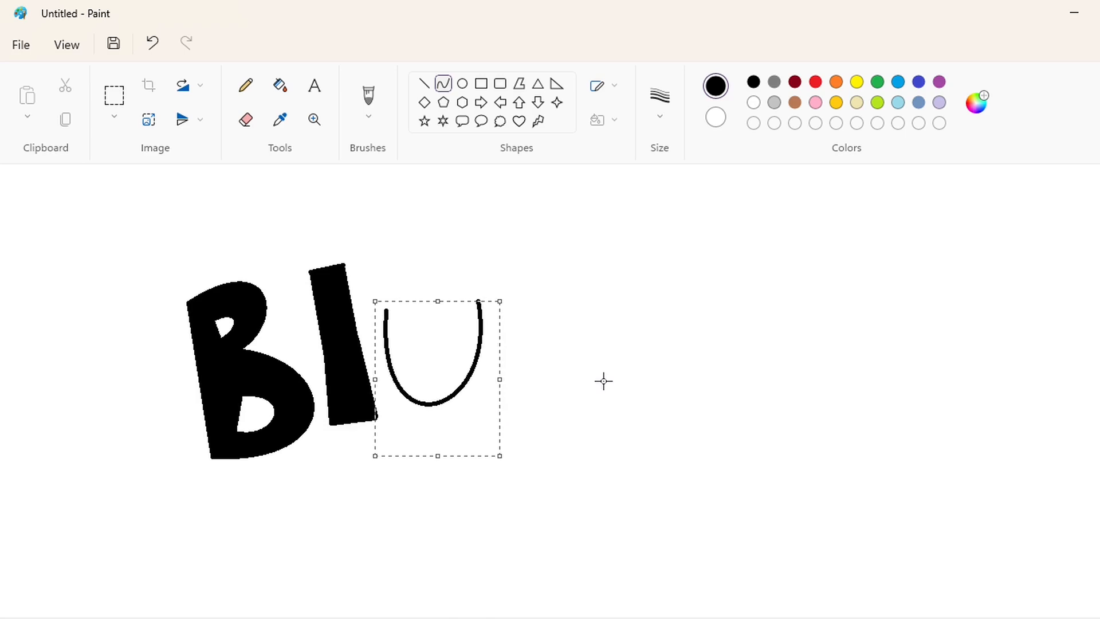
pyautogui.click(604, 381)
pyautogui.click(424, 83)
pyautogui.moveTo(386, 310); pyautogui.dragTo(472, 302)
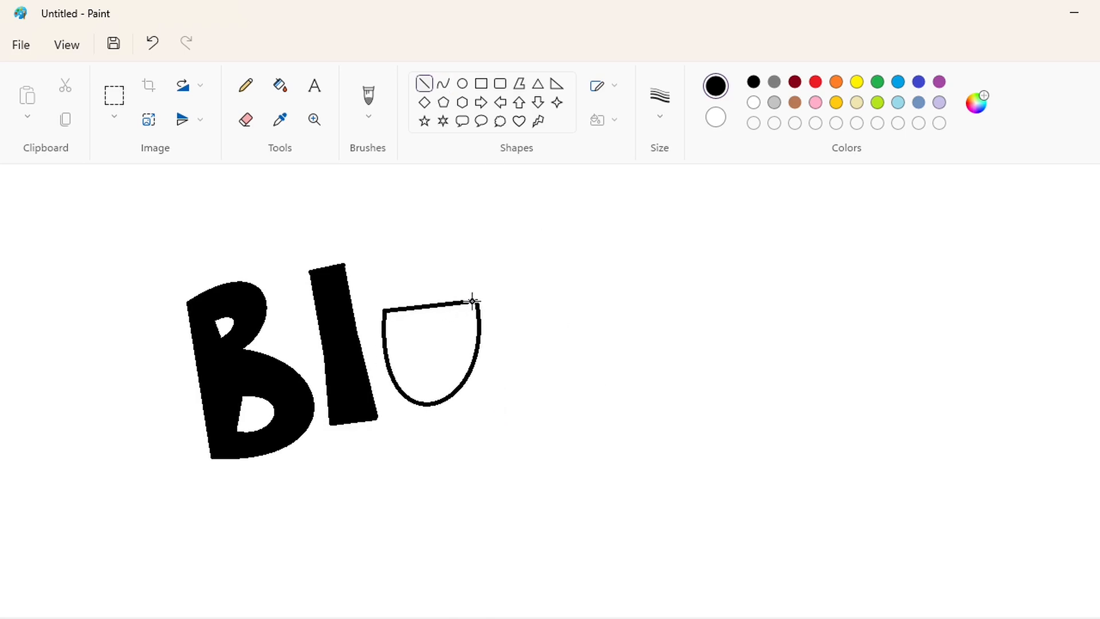
pyautogui.hotkey('ctrl', 'z')
pyautogui.click(424, 83)
pyautogui.moveTo(386, 310); pyautogui.dragTo(413, 378)
# Step: Curve the narrow inner opening of the letter u and fill the letter's body with black
pyautogui.click(444, 86)
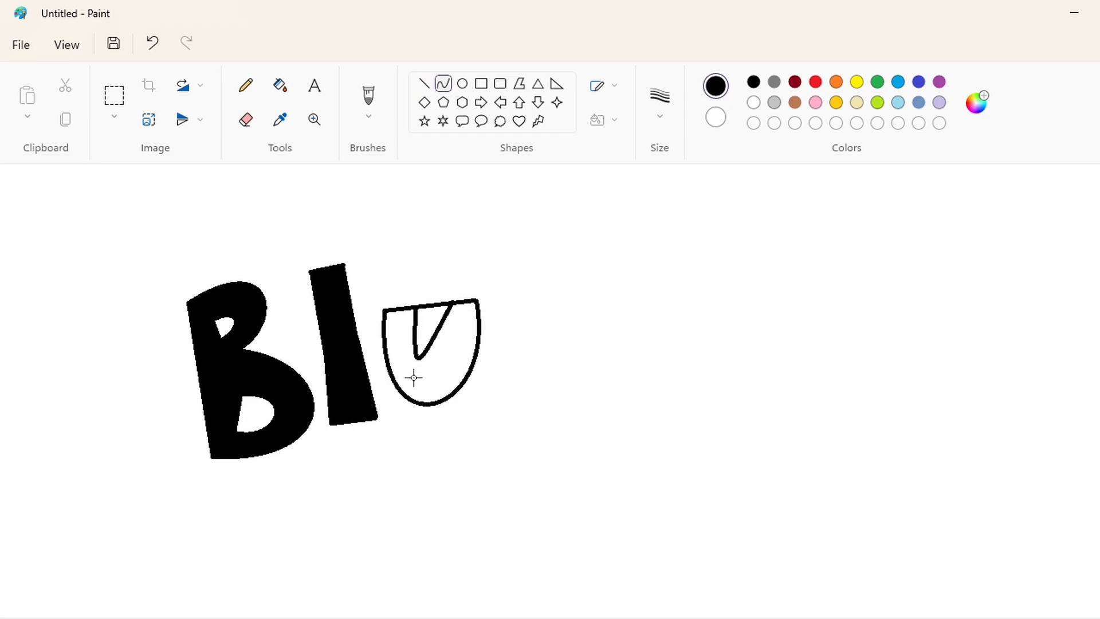
pyautogui.click(442, 379)
pyautogui.click(279, 85)
pyautogui.click(393, 349)
# Step: Remove the line across the u's opening and trim the tops of its arms with white
pyautogui.click(424, 84)
pyautogui.click(753, 102)
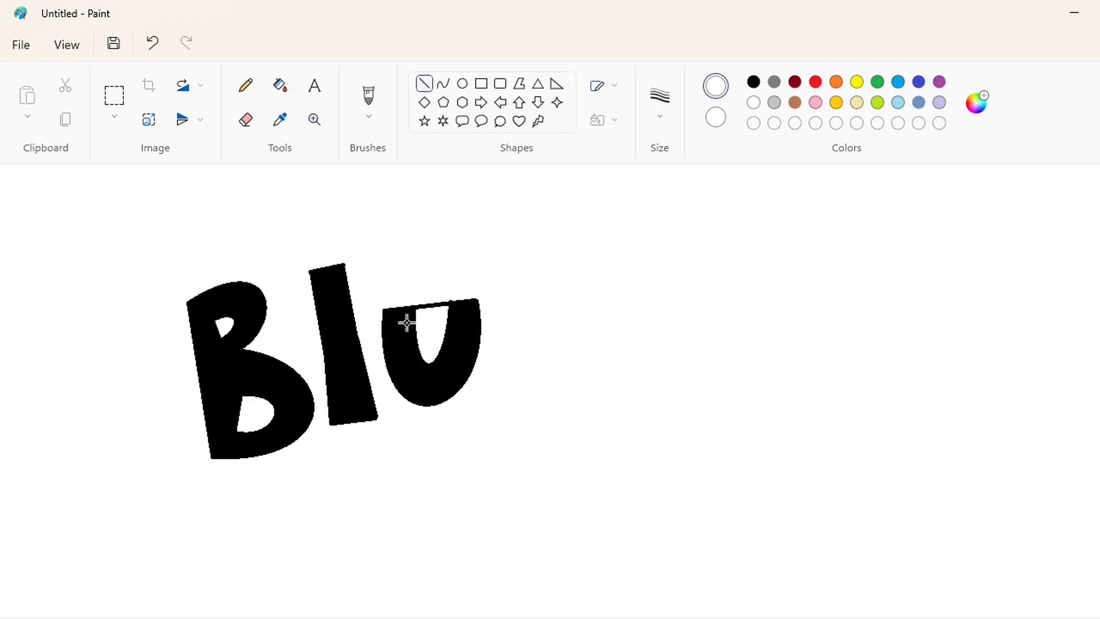
pyautogui.click(281, 85)
pyautogui.click(246, 85)
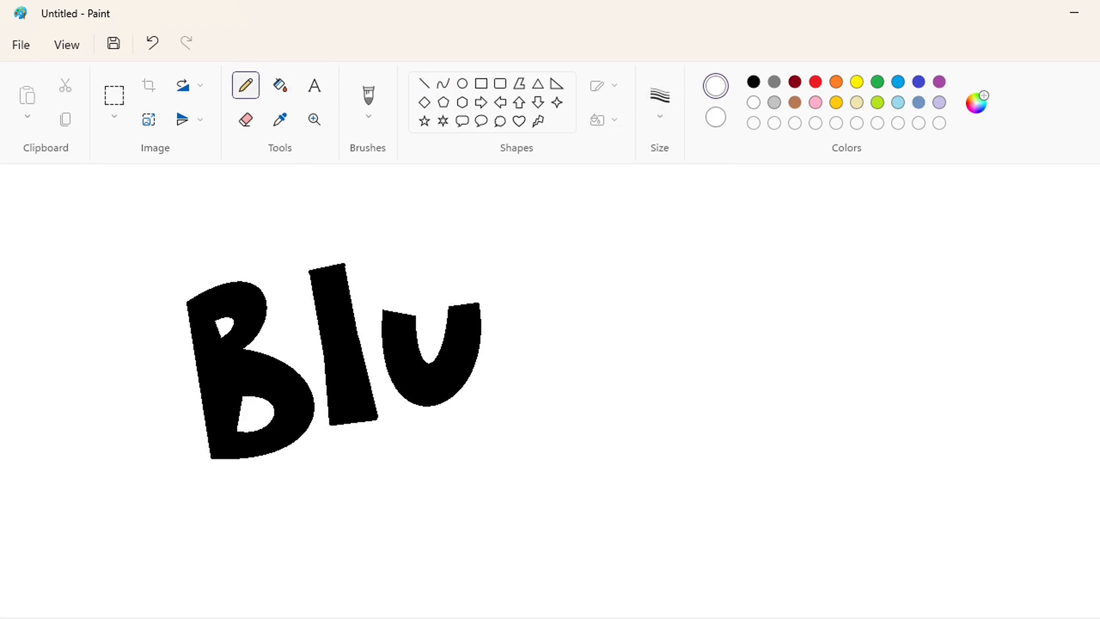
# Step: Draw a tall black oval outline beside the u as the outer shape of the letter e
pyautogui.hscroll(2, 320, 360)
pyautogui.click(444, 85)
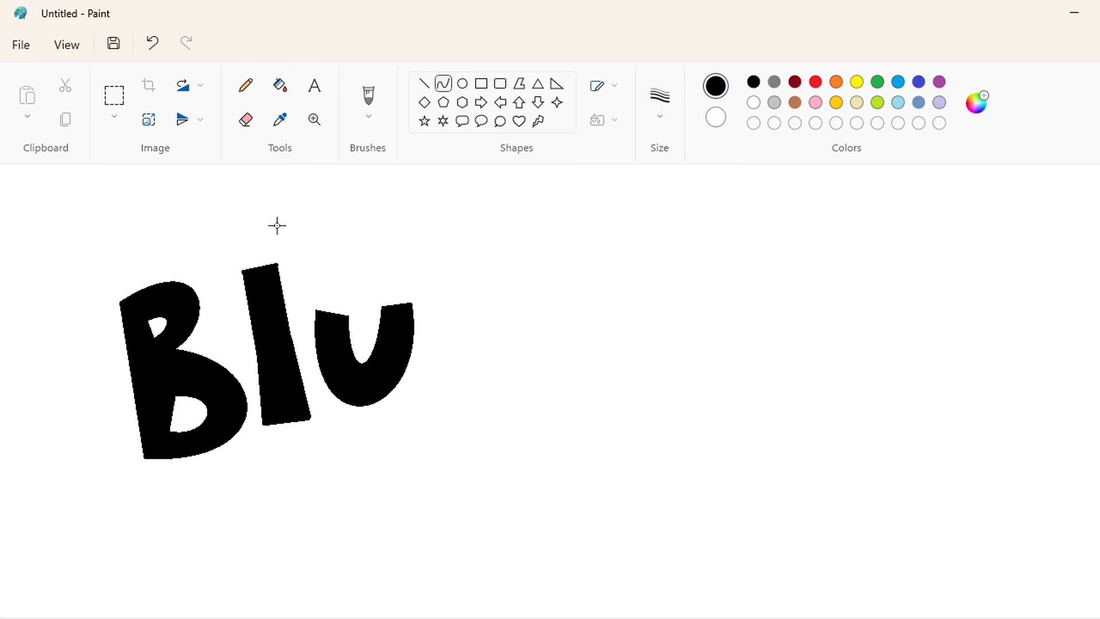
pyautogui.click(462, 84)
pyautogui.moveTo(431, 276)
pyautogui.mouseDown()
pyautogui.moveTo(456, 314)
pyautogui.moveTo(464, 299)
pyautogui.mouseUp()
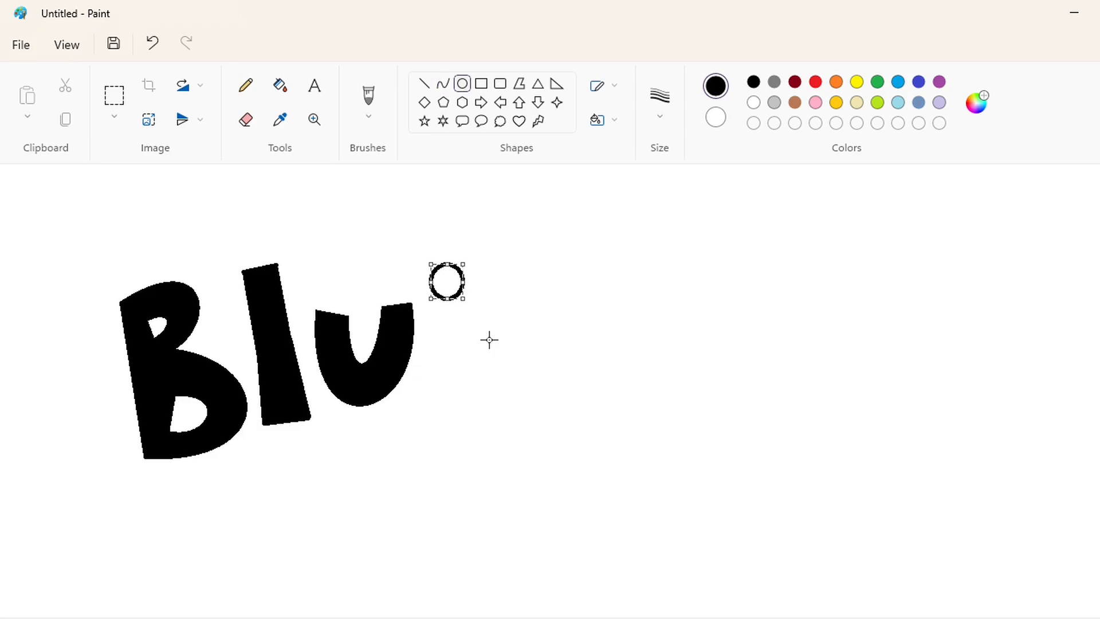
pyautogui.hotkey('ctrl', 'z')
pyautogui.moveTo(436, 261); pyautogui.dragTo(515, 401)
pyautogui.moveTo(481, 340); pyautogui.dragTo(474, 348)
pyautogui.moveTo(472, 410); pyautogui.dragTo(472, 407)
pyautogui.moveTo(508, 338); pyautogui.dragTo(520, 338)
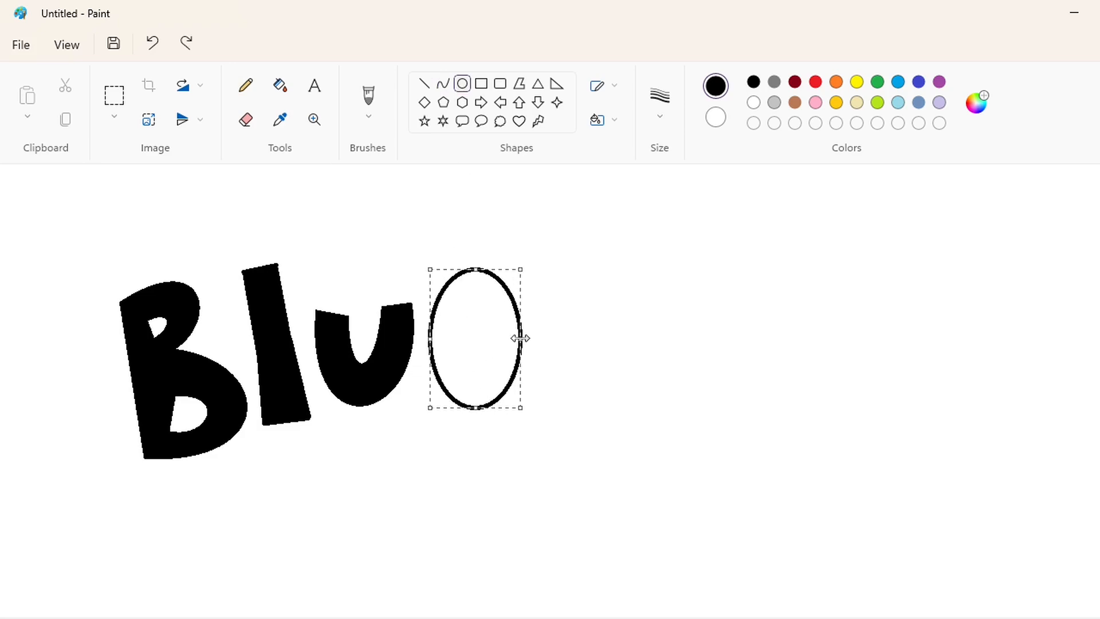
pyautogui.click(418, 245)
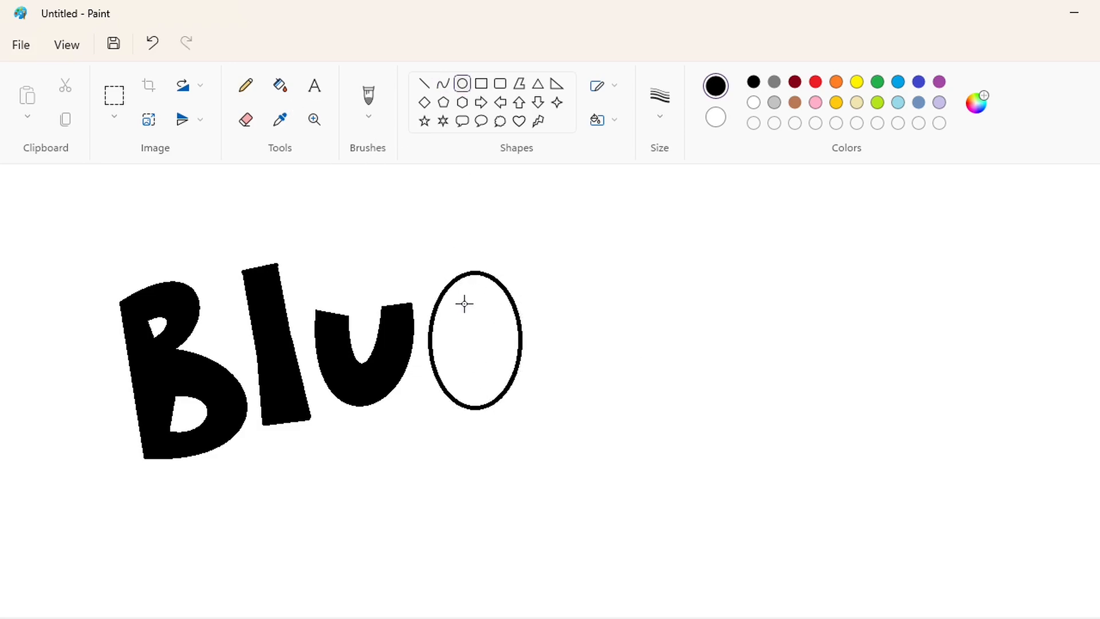
# Step: Add a narrow inner oval and a crossbar to the letter e and fill its body with black
pyautogui.moveTo(459, 296); pyautogui.dragTo(490, 369)
pyautogui.click(591, 361)
pyautogui.click(424, 83)
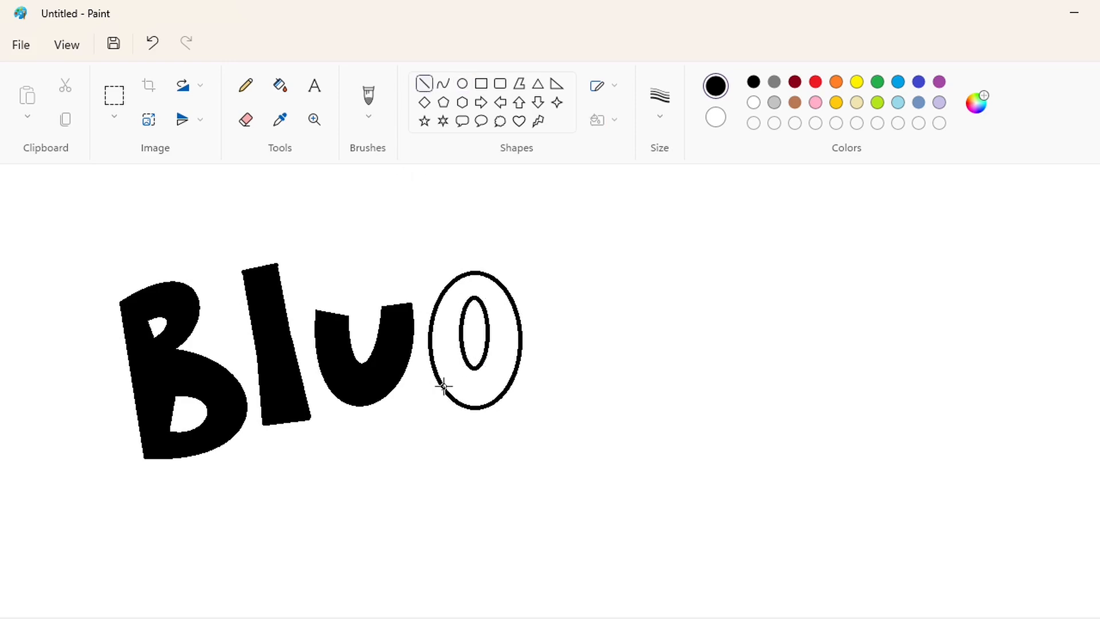
pyautogui.click(280, 85)
pyautogui.click(500, 328)
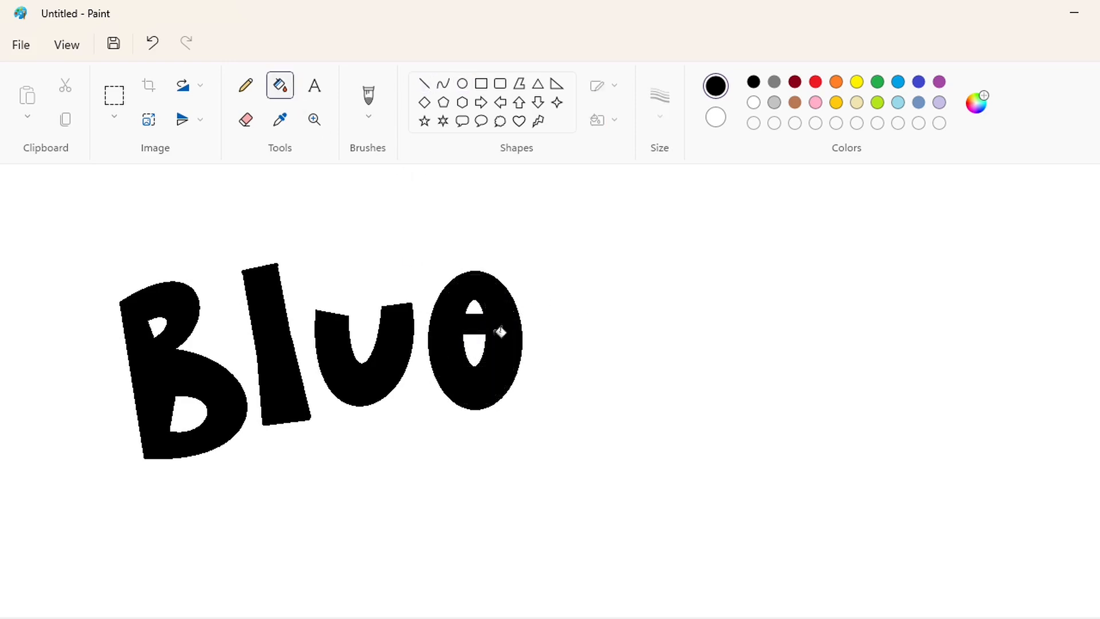
# Step: Cut a horizontal white gap through the right side of the e, just below its crossbar
pyautogui.click(424, 84)
pyautogui.click(753, 102)
pyautogui.moveTo(471, 336); pyautogui.dragTo(557, 336)
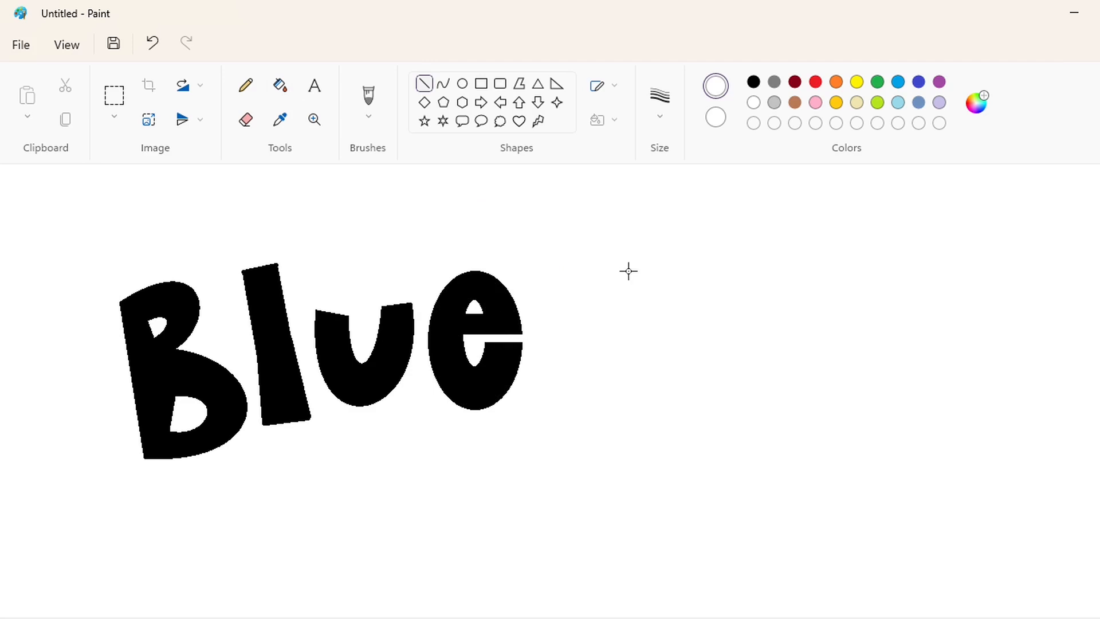
# Step: Draw an apostrophe above and right of the e from a small circle with a curved tail, filled with black
pyautogui.hotkey('ctrl', 'pagedown')
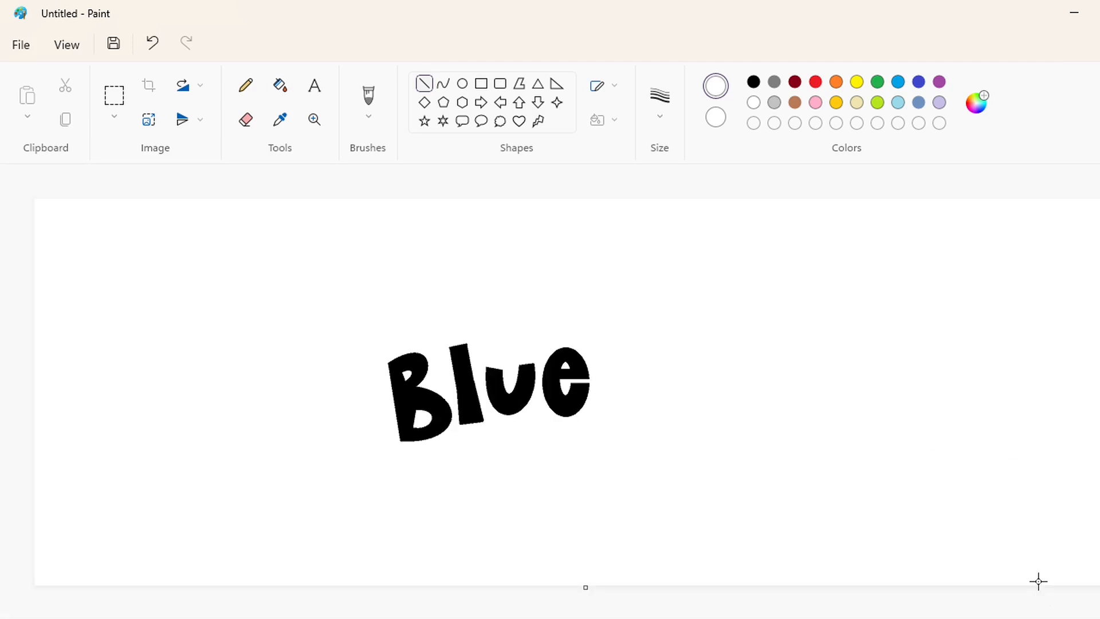
pyautogui.hotkey('ctrl', 'pageup')
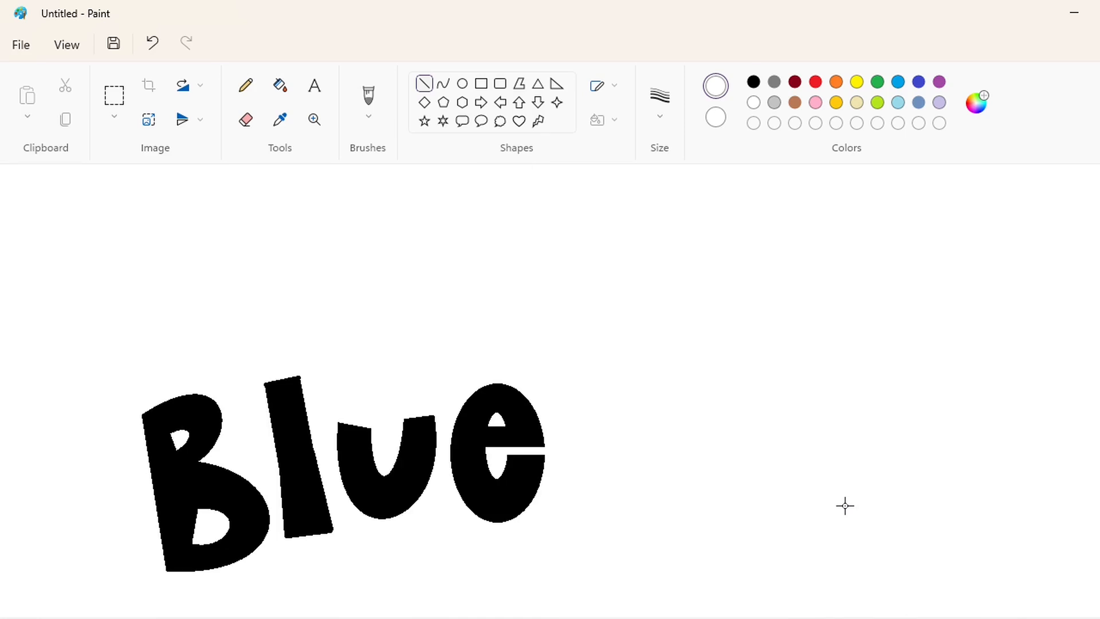
pyautogui.click(461, 83)
pyautogui.moveTo(560, 254); pyautogui.dragTo(573, 287)
pyautogui.click(443, 83)
pyautogui.click(622, 307)
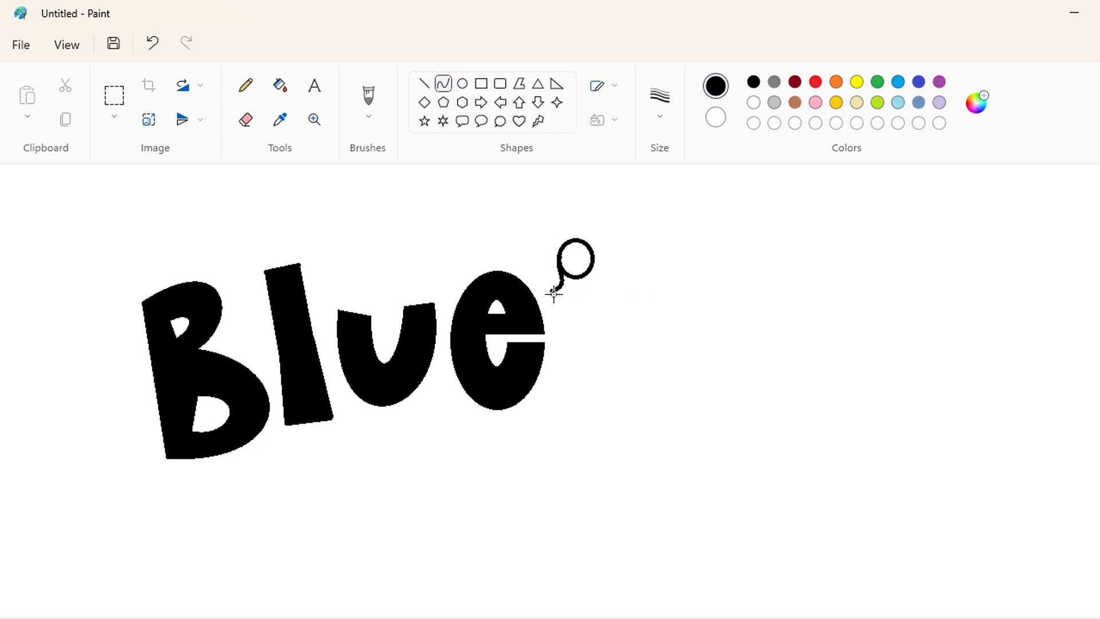
pyautogui.click(279, 85)
pyautogui.click(576, 258)
pyautogui.click(570, 282)
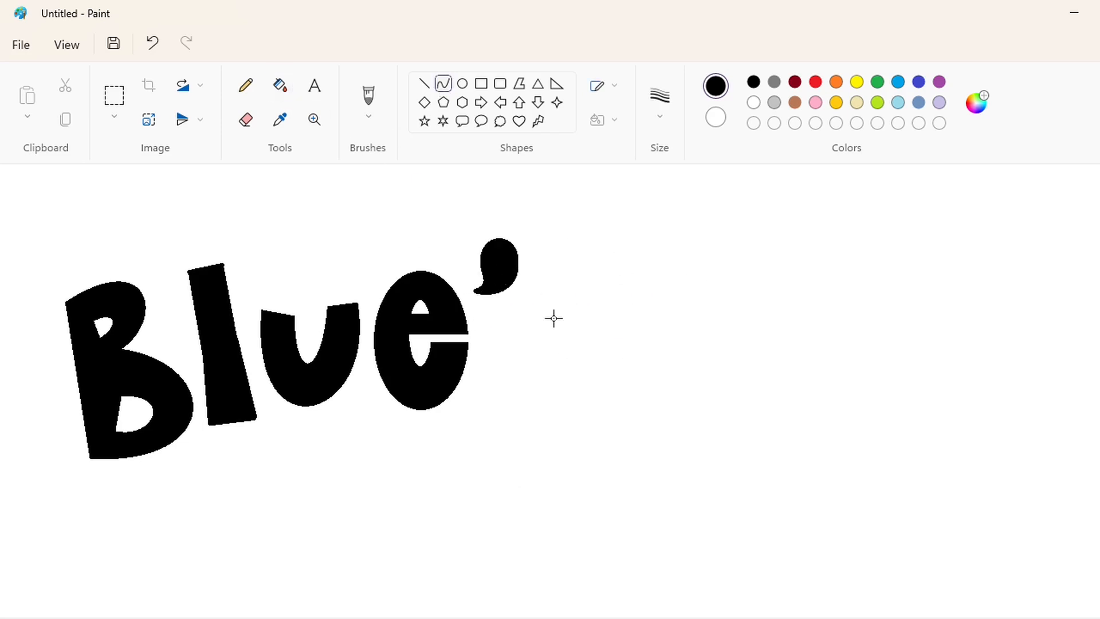
# Step: Draw the upper outer arc and the lower inner curve of the letter s to the right of the apostrophe
pyautogui.moveTo(638, 303)
pyautogui.mouseDown()
pyautogui.moveTo(570, 319)
pyautogui.moveTo(613, 280)
pyautogui.moveTo(578, 285)
pyautogui.mouseUp()
pyautogui.moveTo(586, 332); pyautogui.dragTo(595, 400)
pyautogui.click(591, 343)
pyautogui.click(683, 338)
pyautogui.click(750, 374)
pyautogui.click(424, 83)
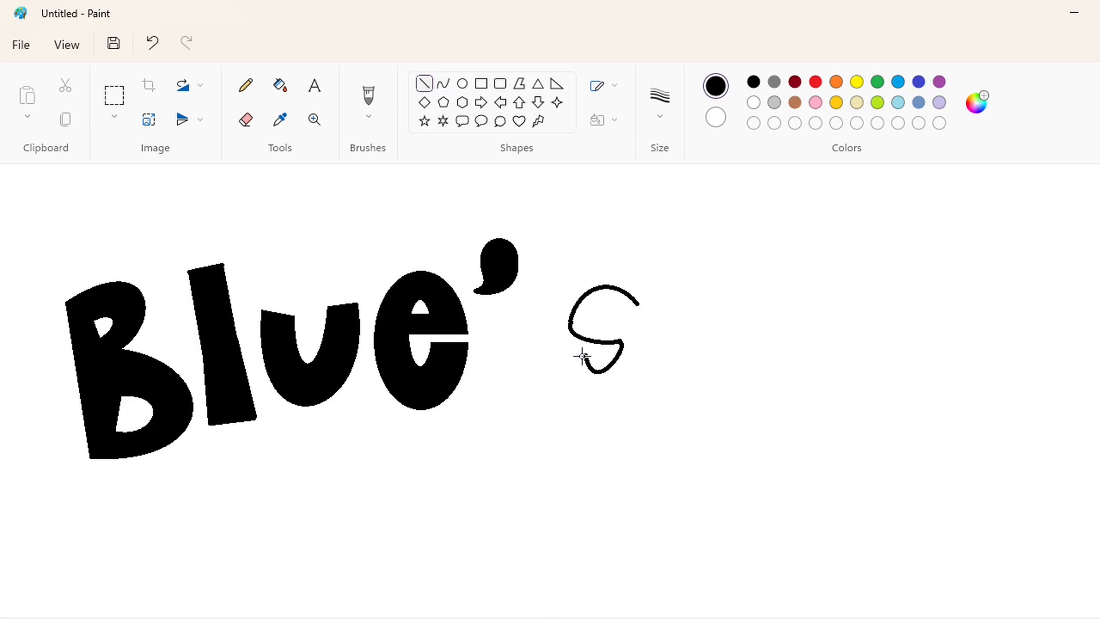
# Step: Complete the s outline with its large lower bowl and upper inner curve, and fill the letter with black
pyautogui.click(443, 83)
pyautogui.moveTo(547, 347)
pyautogui.mouseDown()
pyautogui.moveTo(645, 338)
pyautogui.moveTo(538, 452)
pyautogui.mouseUp()
pyautogui.moveTo(630, 401); pyautogui.dragTo(644, 433)
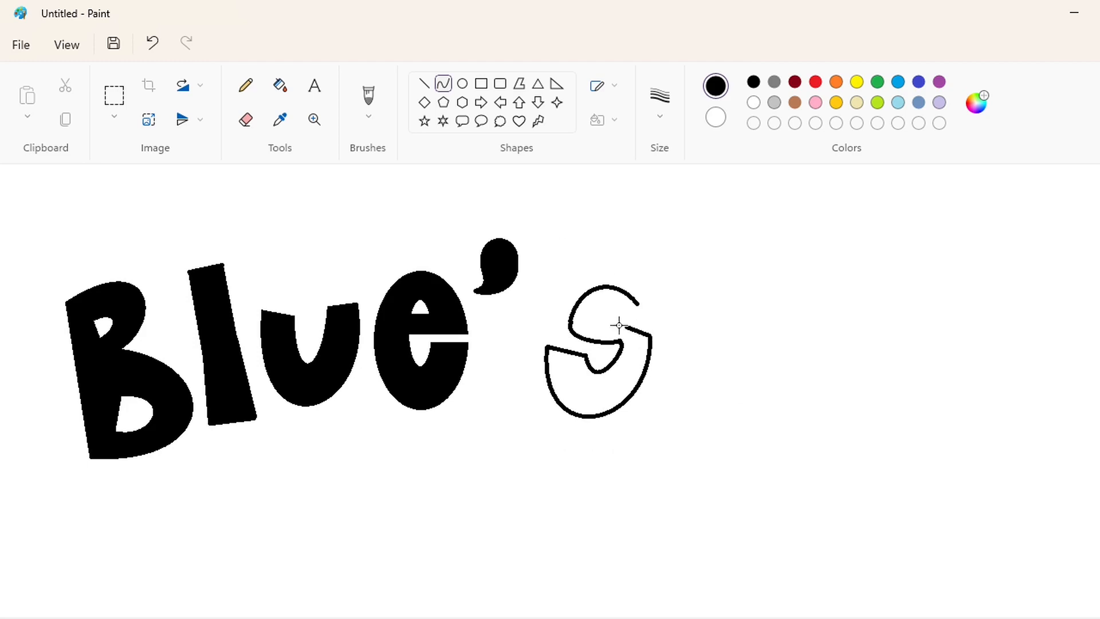
pyautogui.moveTo(618, 325); pyautogui.dragTo(597, 304)
pyautogui.click(424, 83)
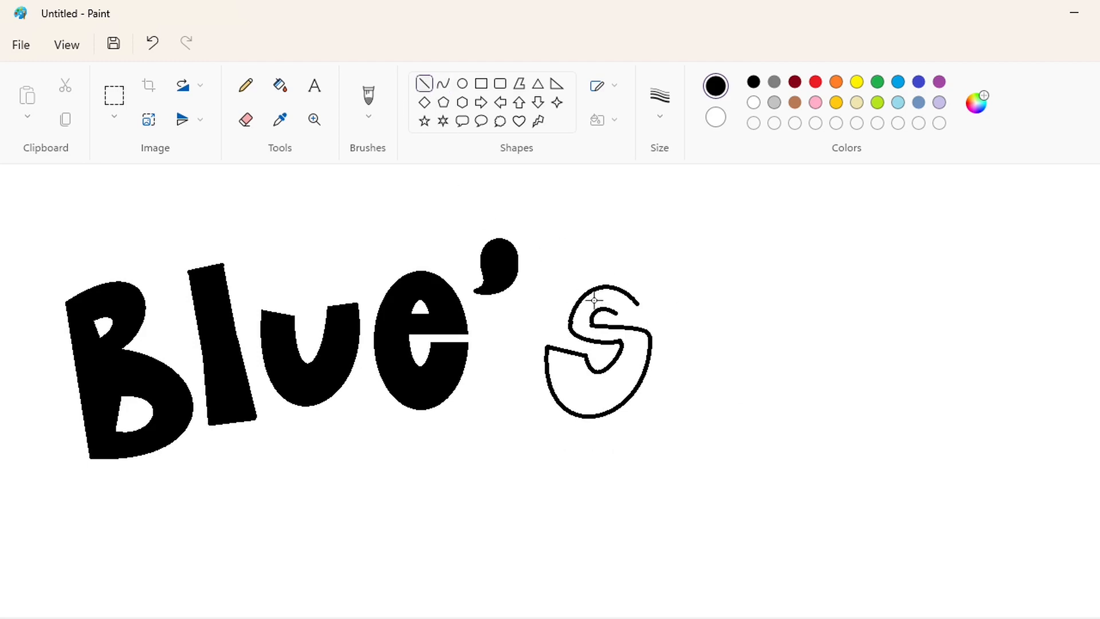
pyautogui.click(280, 86)
pyautogui.click(599, 389)
# Step: Copy the area around the letter s and fill the original letter with white
pyautogui.click(115, 96)
pyautogui.moveTo(729, 242); pyautogui.dragTo(528, 449)
pyautogui.hotkey('ctrl', 'c')
pyautogui.click(280, 86)
pyautogui.click(753, 102)
pyautogui.click(631, 364)
# Step: Paste the s with a transparent selection and place it beside the e, just below the apostrophe
pyautogui.hotkey('ctrl', 'v')
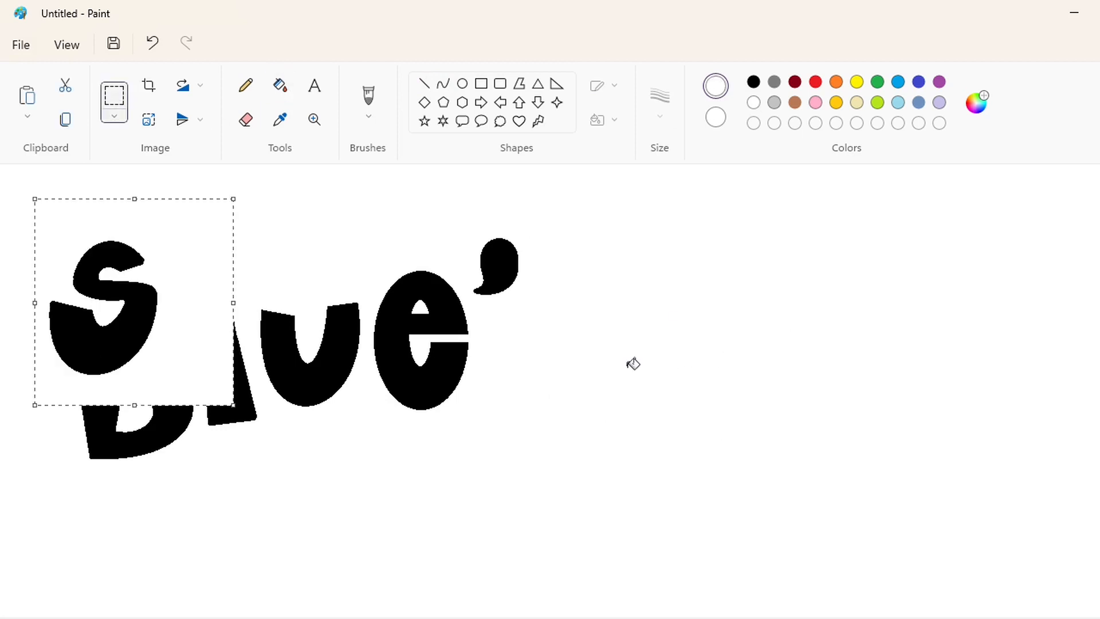
pyautogui.click(114, 117)
pyautogui.click(133, 253)
pyautogui.moveTo(122, 304); pyautogui.dragTo(556, 364)
pyautogui.click(785, 430)
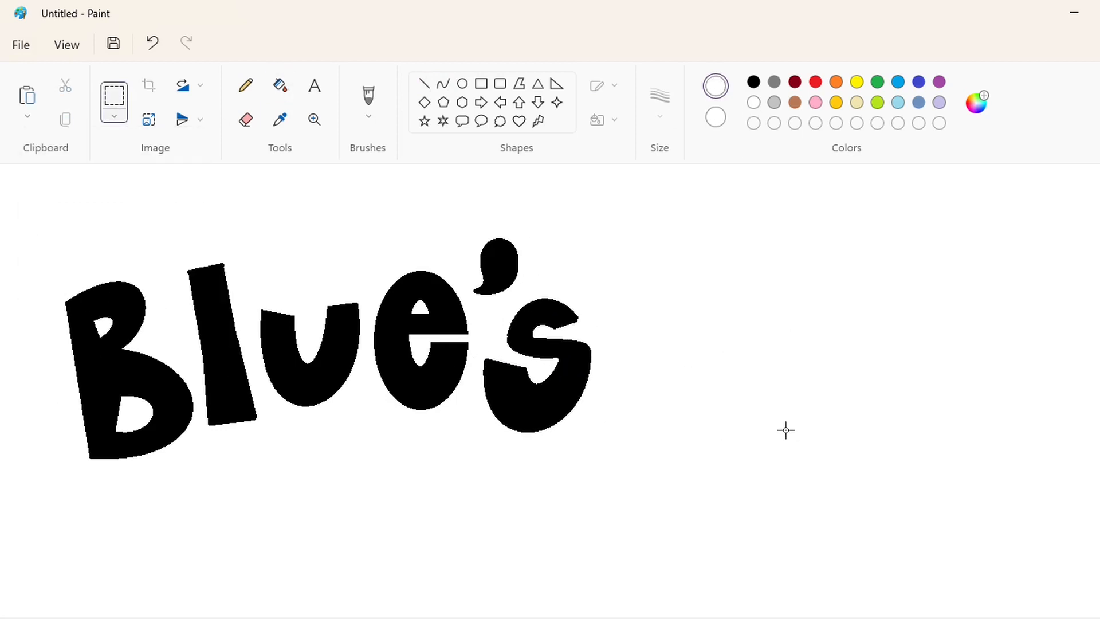
# Step: Draw a tall black oval outline below the B as the outer shape of the letter C
pyautogui.hscroll(-3, 785, 430)
pyautogui.scroll(-2, 653, 487)
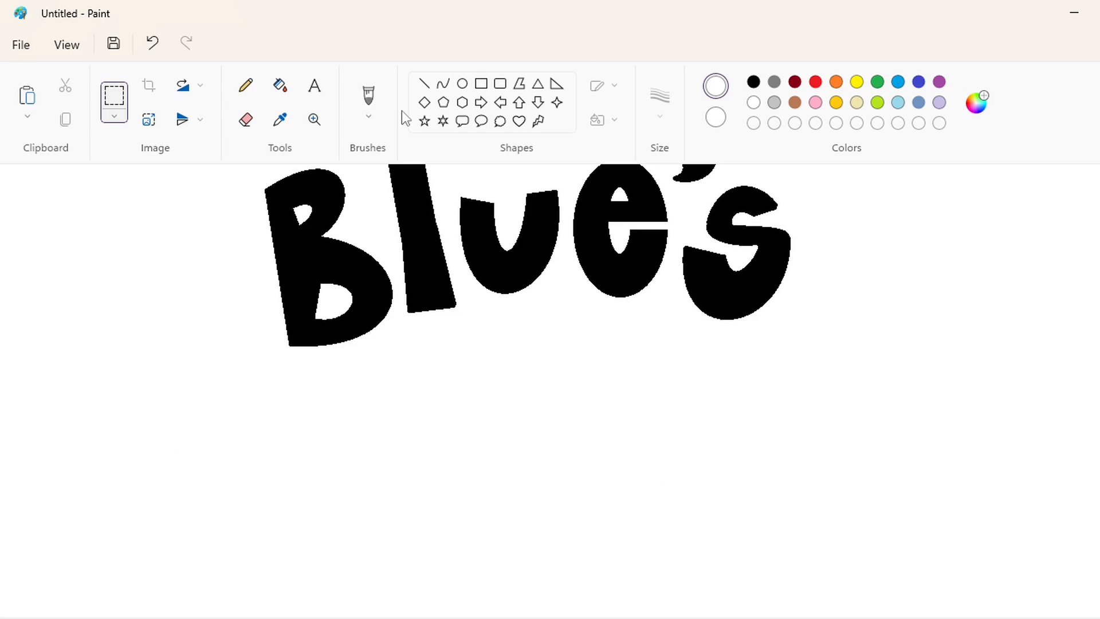
pyautogui.click(462, 83)
pyautogui.click(753, 82)
pyautogui.moveTo(296, 395); pyautogui.dragTo(397, 572)
pyautogui.moveTo(329, 499); pyautogui.dragTo(297, 268)
pyautogui.moveTo(316, 342); pyautogui.dragTo(321, 352)
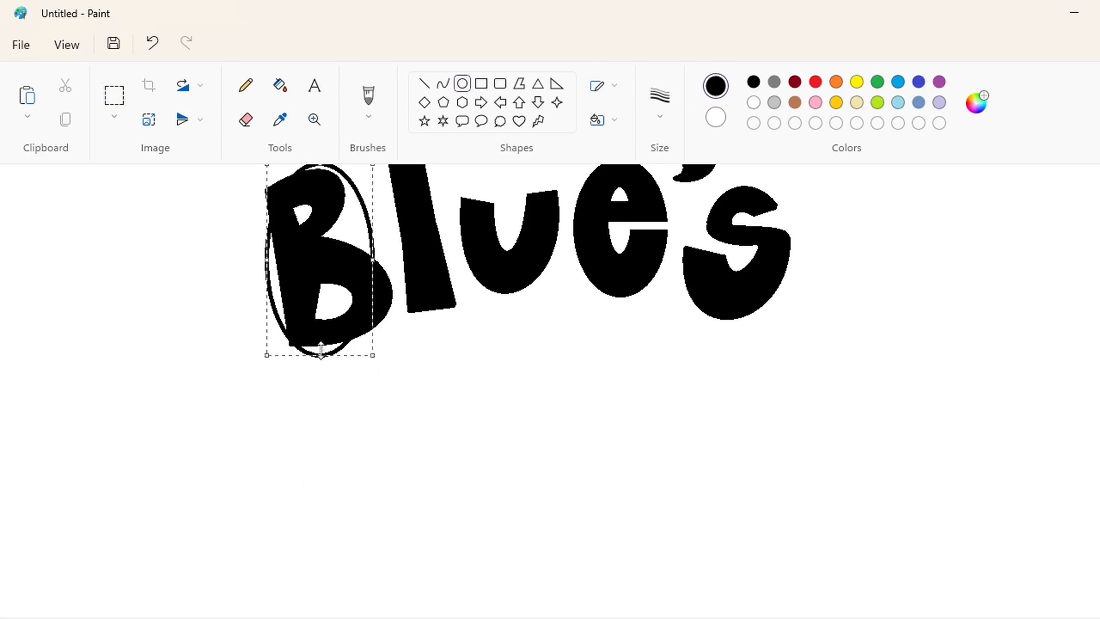
pyautogui.moveTo(328, 286); pyautogui.dragTo(359, 485)
pyautogui.click(458, 439)
# Step: Draw a narrow oval inside the large one, nudge it upward, and fill the ring between them with black
pyautogui.moveTo(334, 417); pyautogui.dragTo(373, 509)
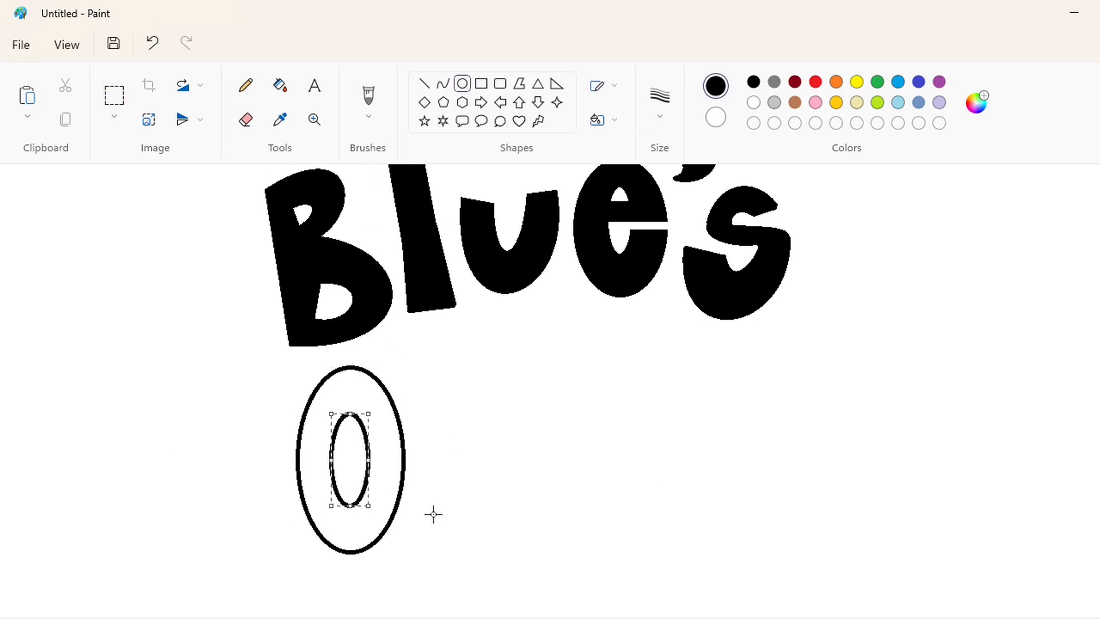
pyautogui.press('Up')
pyautogui.press('Up')
pyautogui.press('Up')
pyautogui.press('Up')
pyautogui.press('Up')
pyautogui.press('Up')
pyautogui.press('Up')
pyautogui.click(280, 86)
pyautogui.click(350, 386)
# Step: Open the ring's right side into a C with two white lines and a white fill between them
pyautogui.click(423, 84)
pyautogui.click(753, 102)
pyautogui.moveTo(404, 429); pyautogui.dragTo(364, 431)
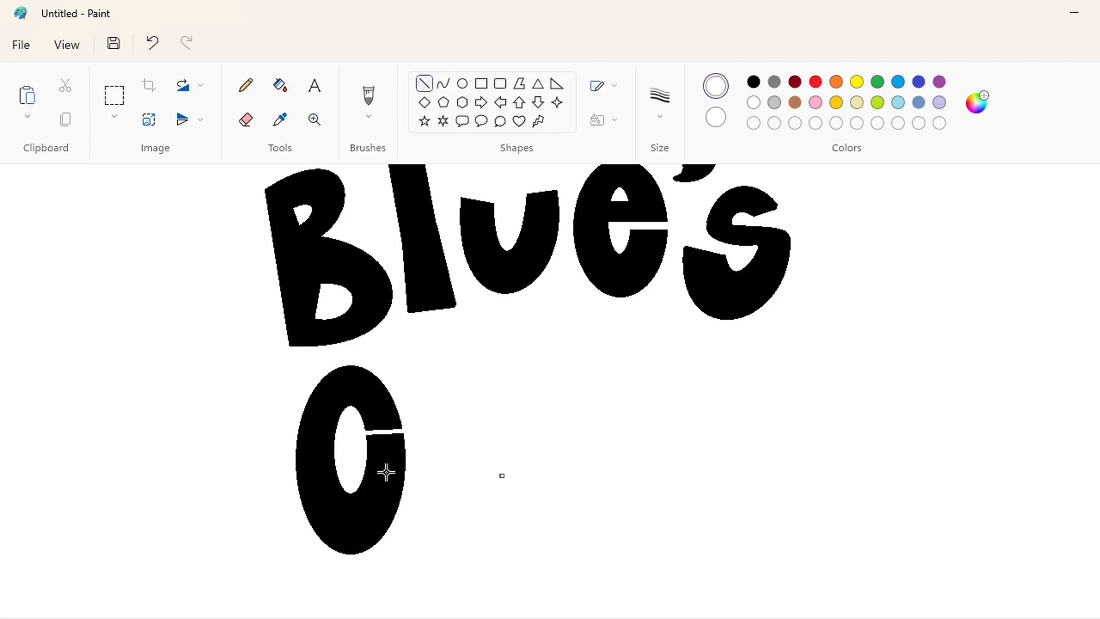
pyautogui.moveTo(406, 463); pyautogui.dragTo(366, 462)
pyautogui.click(280, 85)
pyautogui.click(390, 447)
# Step: Copy the area around the l in "Blue's" and paste it on the blank canvas to the right of the lettering
pyautogui.scroll(2, 531, 501)
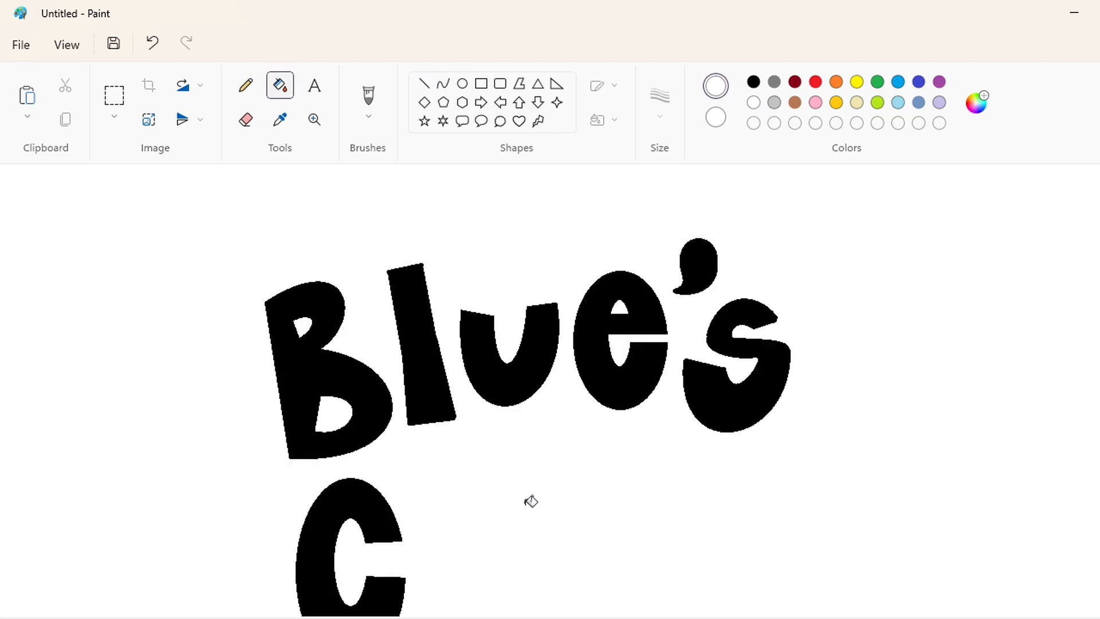
pyautogui.click(114, 96)
pyautogui.moveTo(344, 216); pyautogui.dragTo(506, 488)
pyautogui.hotkey('ctrl', 'c')
pyautogui.scroll(-2, 618, 577)
pyautogui.hscroll(3, 619, 577)
pyautogui.hotkey('ctrl', 'v')
pyautogui.moveTo(111, 338); pyautogui.dragTo(893, 376)
pyautogui.click(687, 367)
# Step: Fill the stray letter fragments around the pasted l with white
pyautogui.click(280, 86)
pyautogui.click(839, 425)
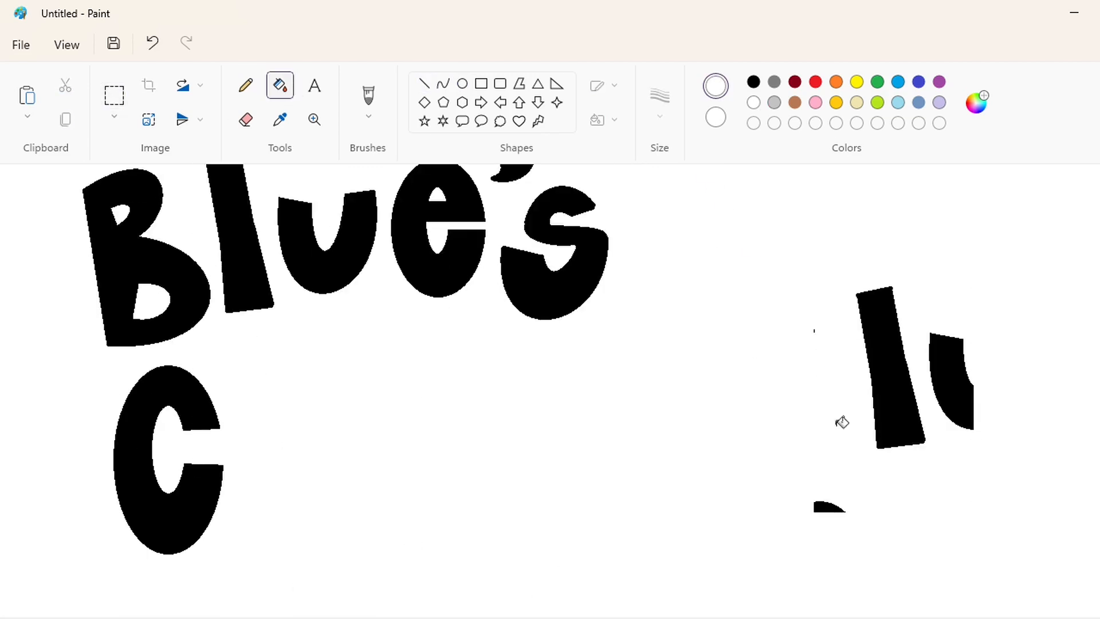
pyautogui.click(828, 507)
pyautogui.click(948, 395)
# Step: Place a copy of the cleaned l beside the C and fill the spare l with white
pyautogui.click(114, 96)
pyautogui.moveTo(788, 218); pyautogui.dragTo(1008, 514)
pyautogui.hotkey('ctrl', 'c')
pyautogui.hotkey('ctrl', 'v')
pyautogui.moveTo(147, 320); pyautogui.dragTo(275, 386)
pyautogui.click(280, 85)
# Step: Copy the u from "Blue's" to the blank canvas on the right and fill the stray fragments around it with white
pyautogui.moveTo(270, 181); pyautogui.dragTo(395, 317)
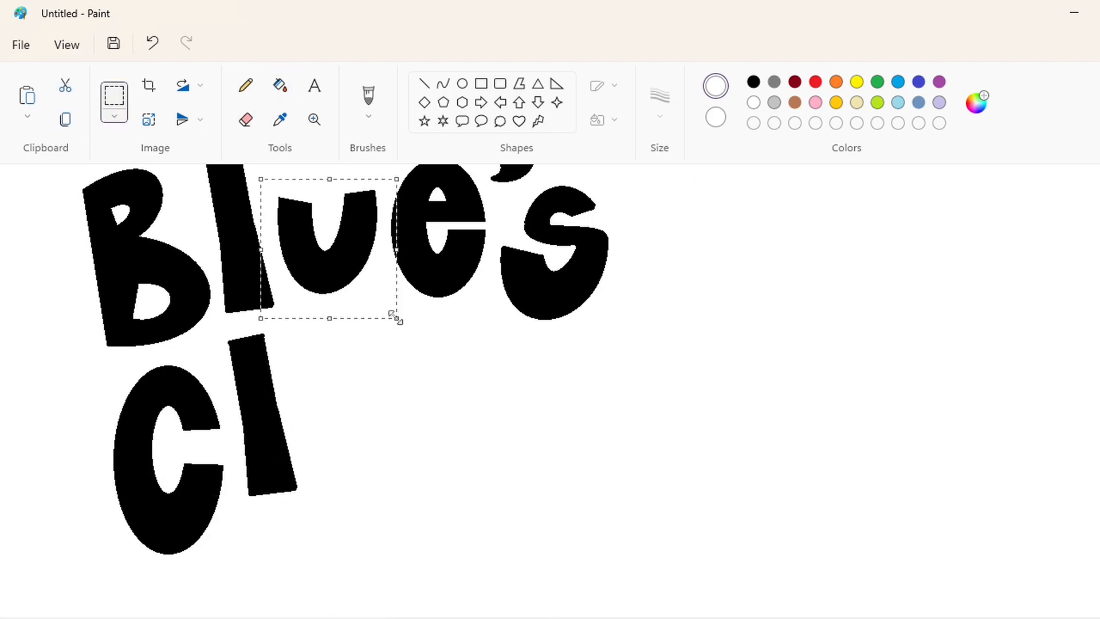
pyautogui.hotkey('ctrl', 'c')
pyautogui.hotkey('ctrl', 'v')
pyautogui.moveTo(132, 243); pyautogui.dragTo(837, 378)
pyautogui.click(281, 86)
# Step: Copy the cleaned u and place the copy after the l in the second word
pyautogui.click(114, 96)
pyautogui.moveTo(645, 241); pyautogui.dragTo(921, 484)
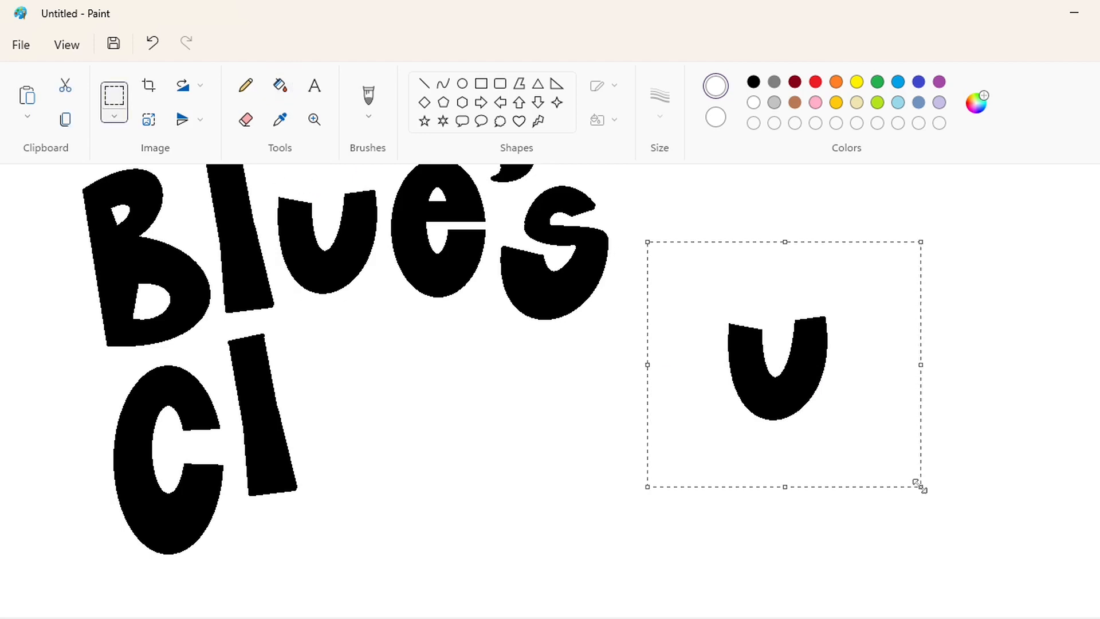
pyautogui.hotkey('ctrl', 'c')
pyautogui.hotkey('ctrl', 'v')
pyautogui.moveTo(158, 316); pyautogui.dragTo(337, 422)
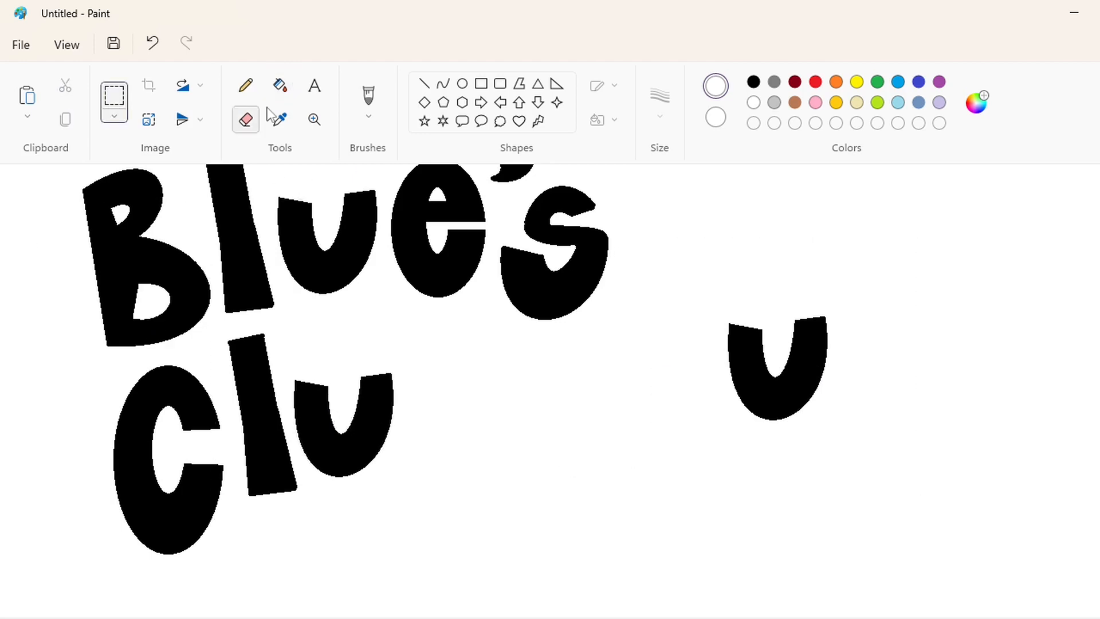
# Step: Fill the spare u and the u in "Blue's" with white, and paste the cleaned u closer to the l
pyautogui.click(280, 86)
pyautogui.click(765, 388)
pyautogui.click(324, 269)
pyautogui.hotkey('ctrl', 'v')
pyautogui.moveTo(155, 300); pyautogui.dragTo(335, 242)
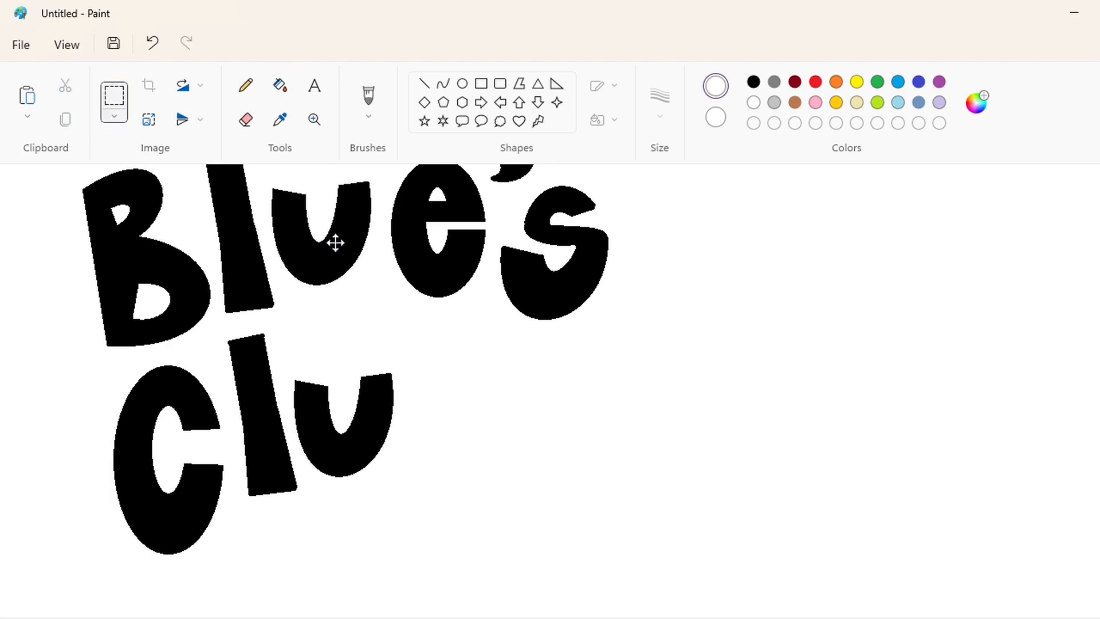
# Step: Copy the e from "Blue's" and place the copy after the u in the second word
pyautogui.scroll(2, 336, 252)
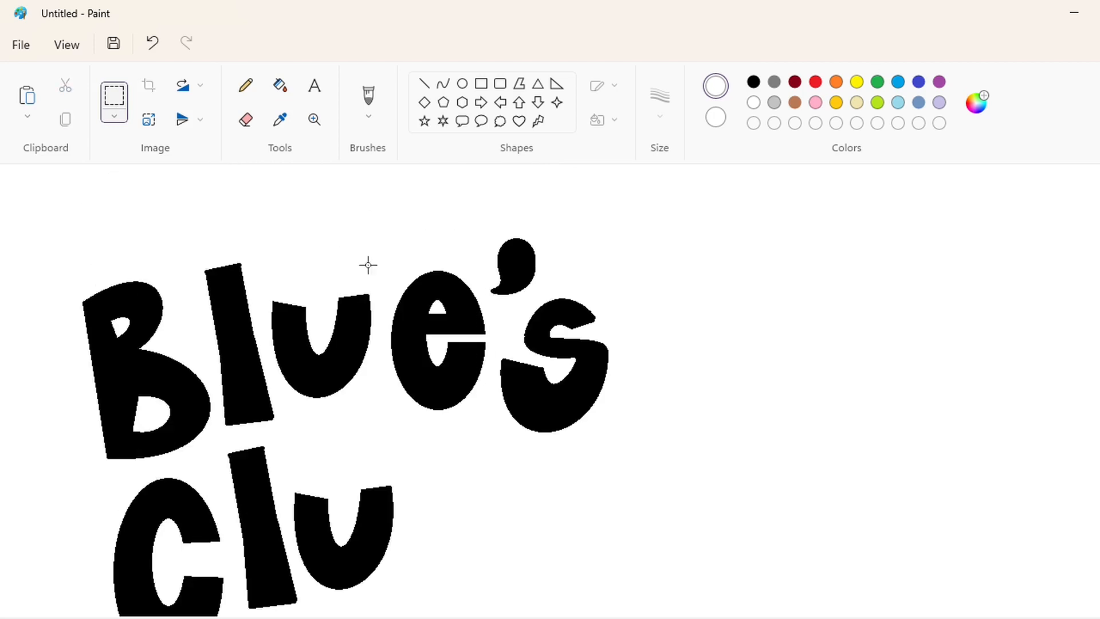
pyautogui.moveTo(489, 437); pyautogui.dragTo(490, 437)
pyautogui.hotkey('ctrl', 'c')
pyautogui.scroll(-3, 653, 435)
pyautogui.hotkey('ctrl', 'v')
pyautogui.moveTo(97, 310); pyautogui.dragTo(453, 362)
# Step: Move the e, apostrophe and s of "Blue's" together slightly closer to the u
pyautogui.scroll(2, 453, 362)
pyautogui.moveTo(378, 175); pyautogui.dragTo(379, 172)
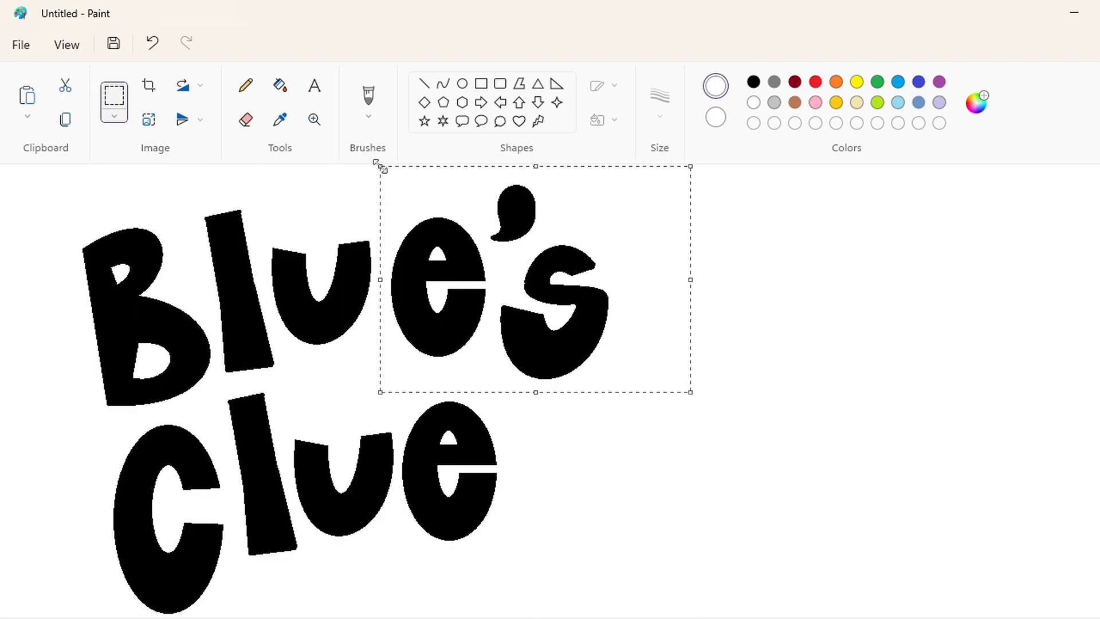
pyautogui.moveTo(493, 298)
pyautogui.mouseDown()
pyautogui.moveTo(503, 222)
pyautogui.moveTo(430, 319)
pyautogui.moveTo(487, 296)
pyautogui.mouseUp()
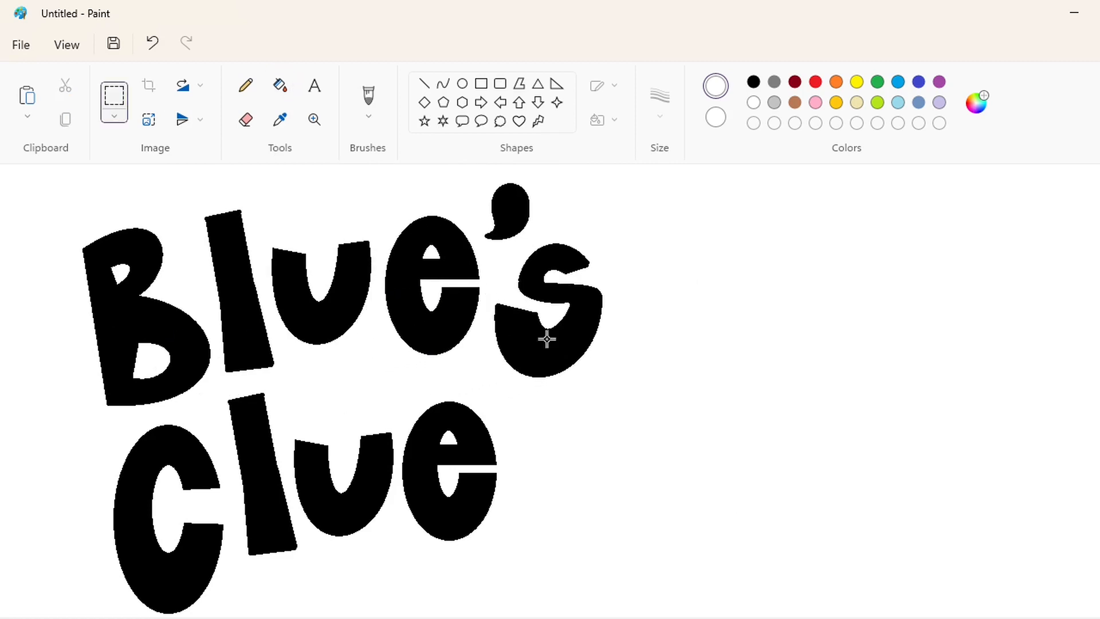
pyautogui.moveTo(648, 225); pyautogui.dragTo(575, 385)
pyautogui.moveTo(486, 384); pyautogui.dragTo(486, 384)
pyautogui.moveTo(486, 240); pyautogui.dragTo(624, 384)
pyautogui.hotkey('ctrl', 'v')
pyautogui.click(670, 358)
pyautogui.hotkey('ctrl', 'z')
# Step: Copy the s from "Blue's" and place the copy after the e to complete "Clues"
pyautogui.moveTo(487, 242); pyautogui.dragTo(626, 393)
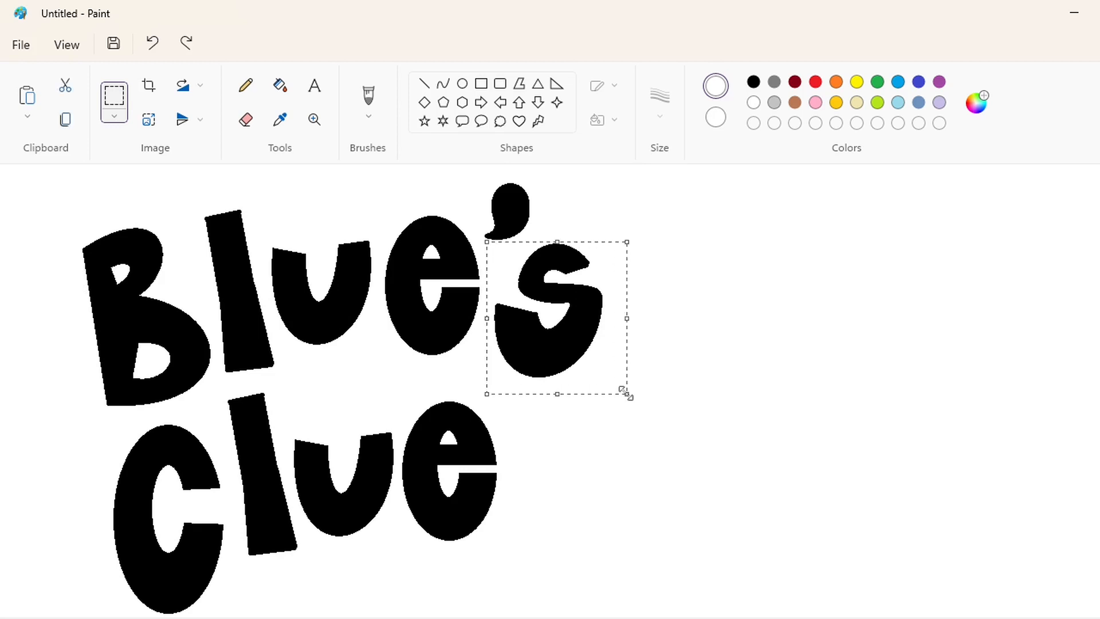
pyautogui.hotkey('ctrl', 'c')
pyautogui.hotkey('ctrl', 'v')
pyautogui.moveTo(83, 235)
pyautogui.mouseDown()
pyautogui.moveTo(579, 482)
pyautogui.moveTo(575, 516)
pyautogui.mouseUp()
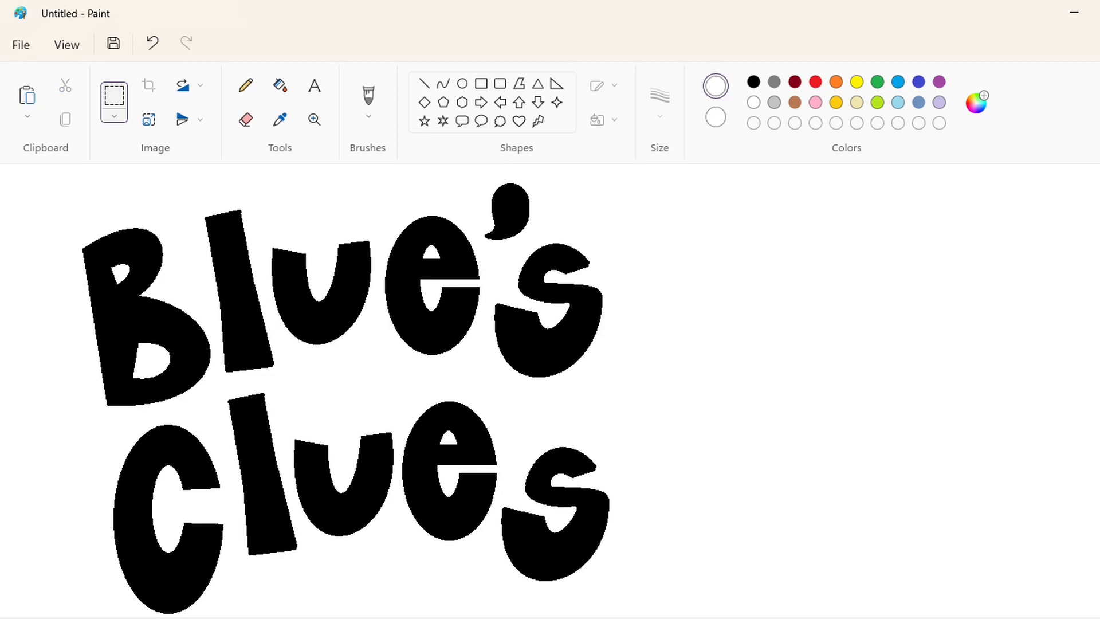
# Step: Copy the complete two-line black "Blue's Clues" lettering
pyautogui.scroll(-1, 575, 516)
pyautogui.moveTo(233, 236); pyautogui.dragTo(755, 590)
pyautogui.click(828, 508)
# Step: Fill all the letters and the apostrophe of "Blue's" with purple
pyautogui.click(279, 85)
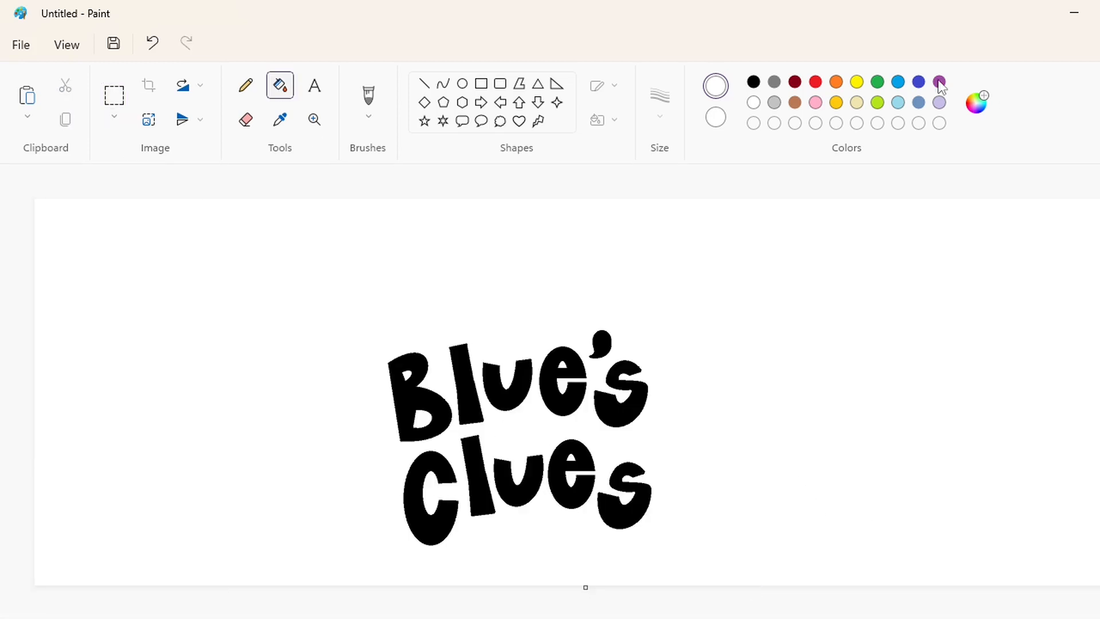
pyautogui.click(939, 81)
pyautogui.click(435, 395)
pyautogui.click(467, 389)
pyautogui.click(509, 395)
pyautogui.click(573, 392)
pyautogui.click(612, 355)
pyautogui.hotkey('ctrl', 'z')
pyautogui.click(637, 401)
# Step: Fill all the letters of "Clues" with the same purple
pyautogui.click(417, 510)
pyautogui.click(478, 487)
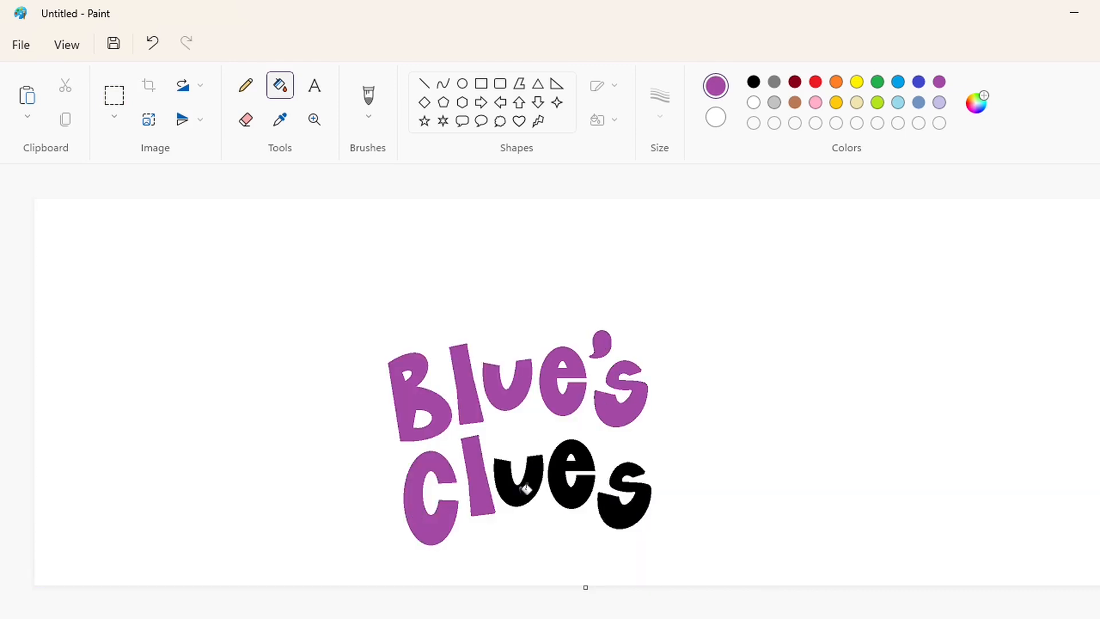
pyautogui.click(523, 486)
pyautogui.click(570, 493)
pyautogui.click(622, 510)
# Step: Paste the black lettering over the purple one, offset slightly up and left so a thin purple shadow shows along the lower edges
pyautogui.hotkey('ctrl', 'v')
pyautogui.moveTo(279, 393); pyautogui.dragTo(477, 428)
pyautogui.press('Left')
pyautogui.press('Left')
pyautogui.press('Left')
pyautogui.press('Left')
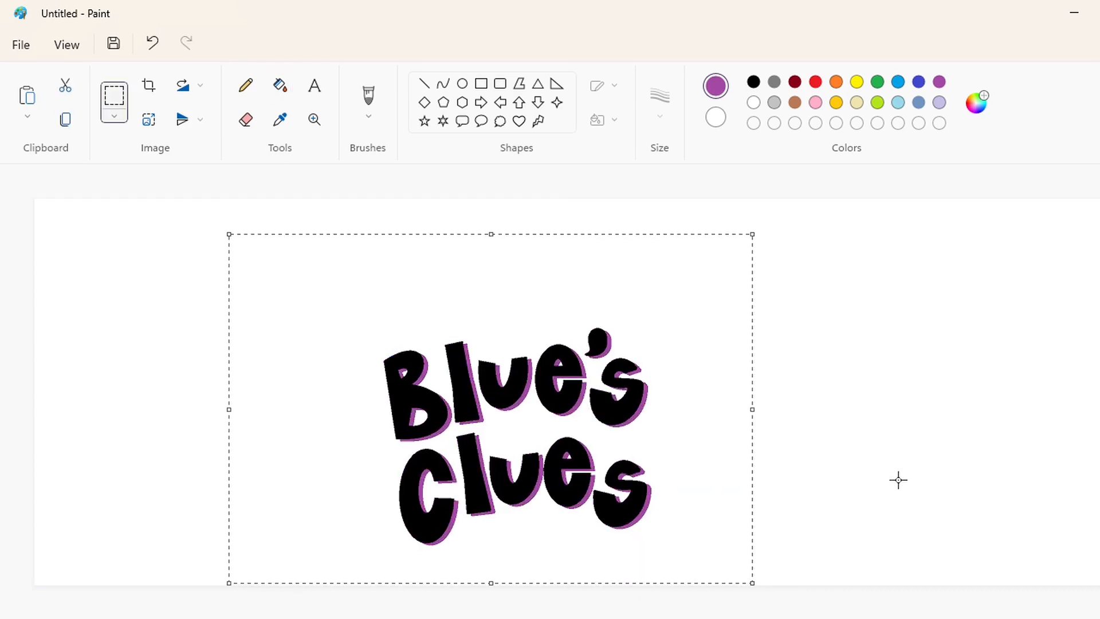
pyautogui.press('Up')
pyautogui.press('Up')
pyautogui.press('Right')
pyautogui.press('Right')
pyautogui.press('Right')
pyautogui.press('Left')
pyautogui.click(898, 480)
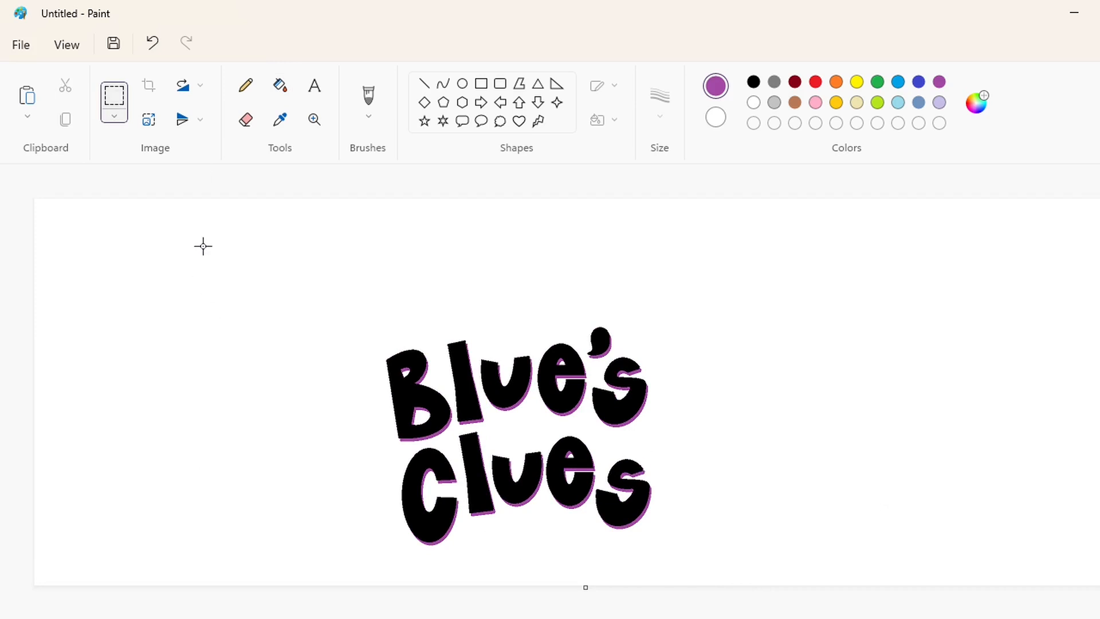
# Step: Copy the shadowed lettering and try to cover the original with a filled rectangle
pyautogui.moveTo(204, 223); pyautogui.dragTo(741, 581)
pyautogui.click(497, 603)
pyautogui.click(481, 83)
pyautogui.click(614, 119)
pyautogui.click(590, 200)
pyautogui.moveTo(240, 264); pyautogui.dragTo(765, 552)
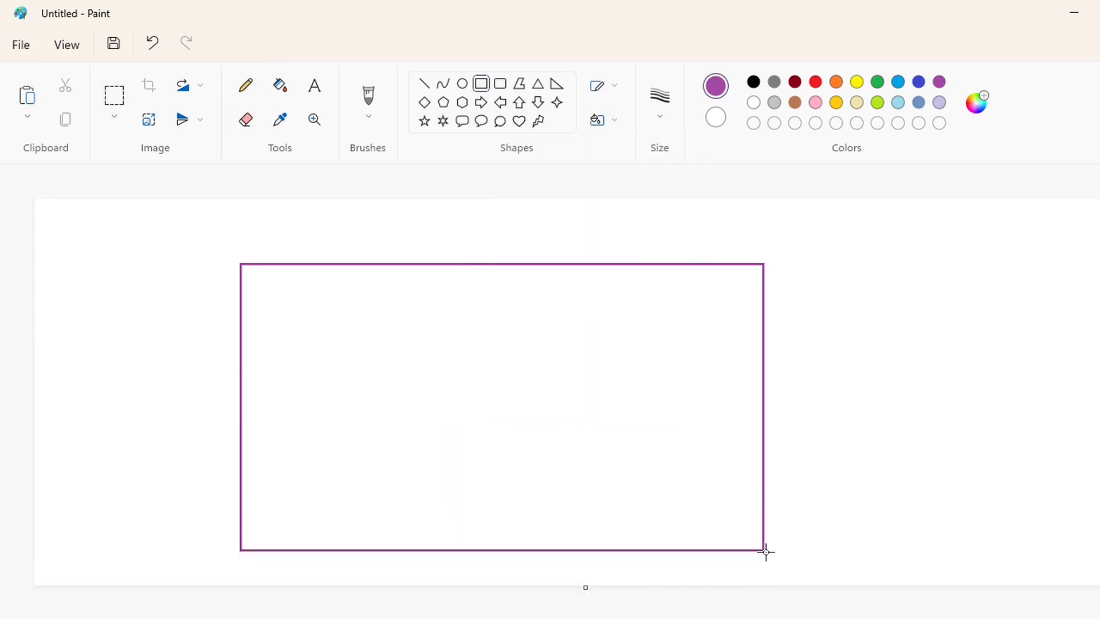
pyautogui.hotkey('ctrl', 'z')
pyautogui.hotkey('ctrl', 'v')
pyautogui.moveTo(571, 555); pyautogui.dragTo(519, 496)
pyautogui.moveTo(328, 365); pyautogui.dragTo(530, 439)
pyautogui.hotkey('ctrl', 'z')
# Step: Paste the shadowed lettering, scale it down and place it in the left part of the canvas
pyautogui.hotkey('ctrl', 'v')
pyautogui.moveTo(571, 555); pyautogui.dragTo(466, 462)
pyautogui.moveTo(241, 347); pyautogui.dragTo(296, 368)
pyautogui.click(121, 265)
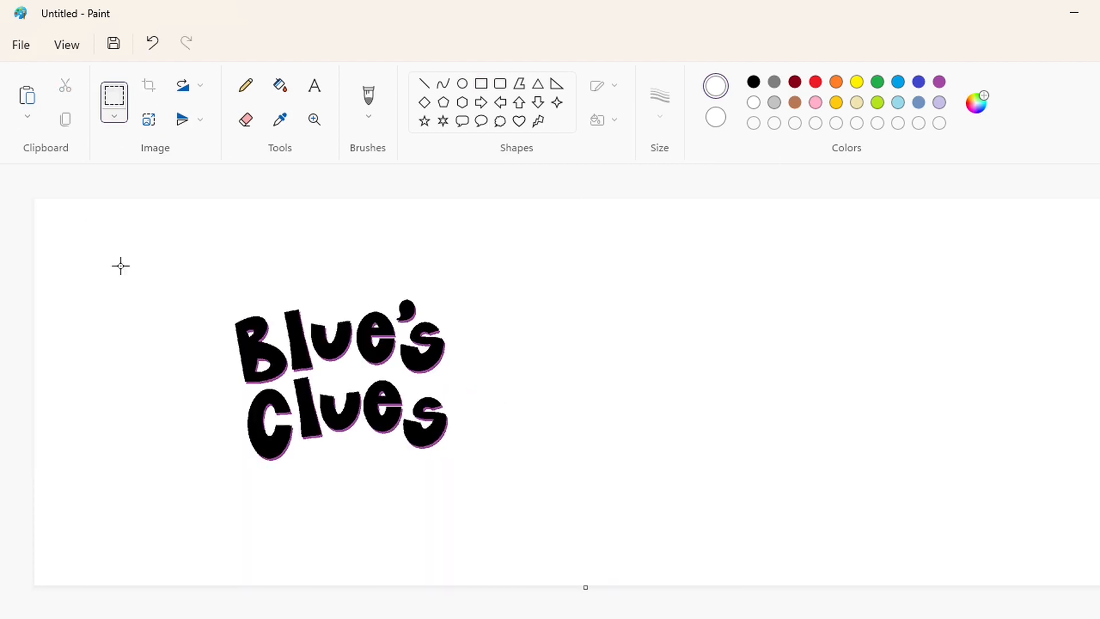
# Step: Extend the canvas to the right to nearly twice its width
pyautogui.scroll(1, 884, 528)
pyautogui.scroll(-2, 884, 528)
pyautogui.moveTo(586, 295); pyautogui.dragTo(1069, 295)
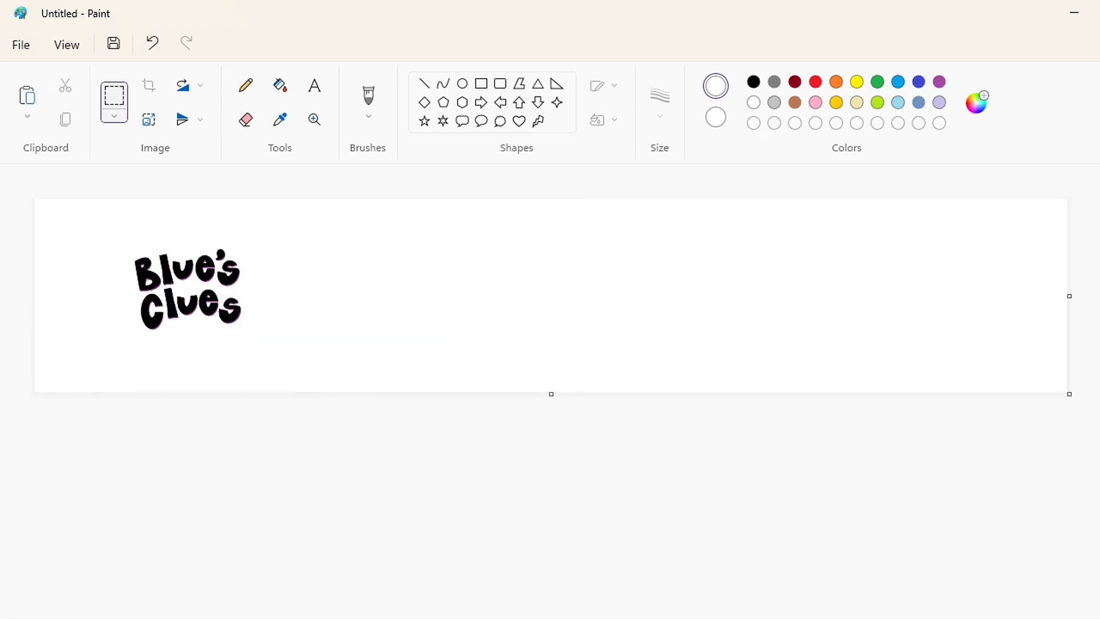
# Step: Paste a copy of the reduced lettering and place it in the lower part of the canvas, farther right
pyautogui.scroll(1, 768, 295)
pyautogui.hotkey('ctrl', 'v')
pyautogui.moveTo(273, 427); pyautogui.dragTo(611, 538)
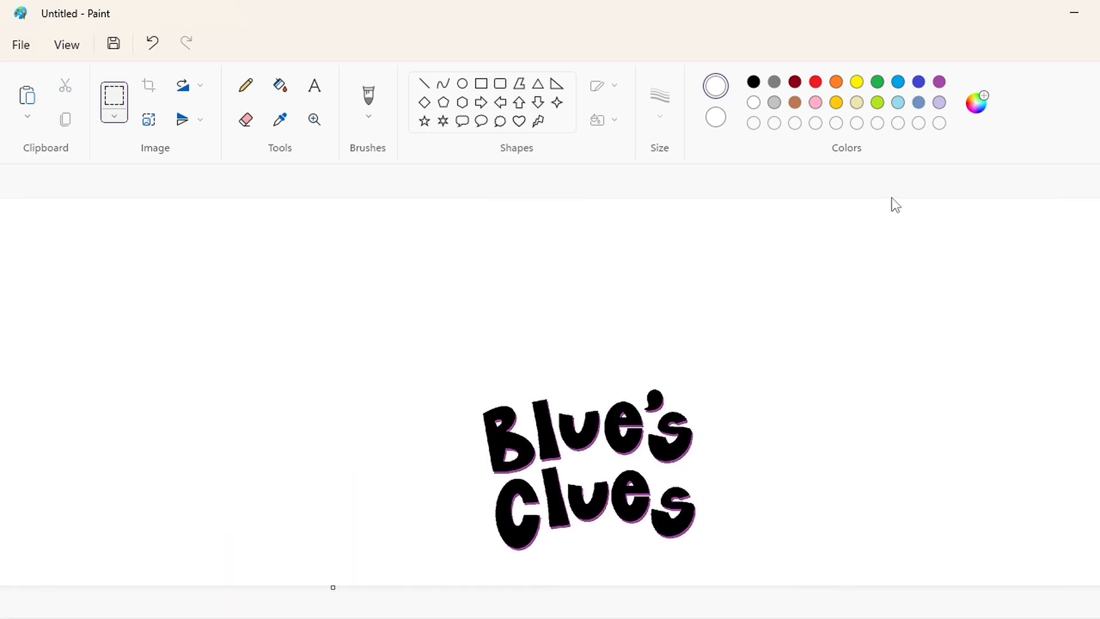
# Step: Draw dark red curves between the B and C and over the top of the lettering as a paw pad outline
pyautogui.click(280, 84)
pyautogui.click(795, 81)
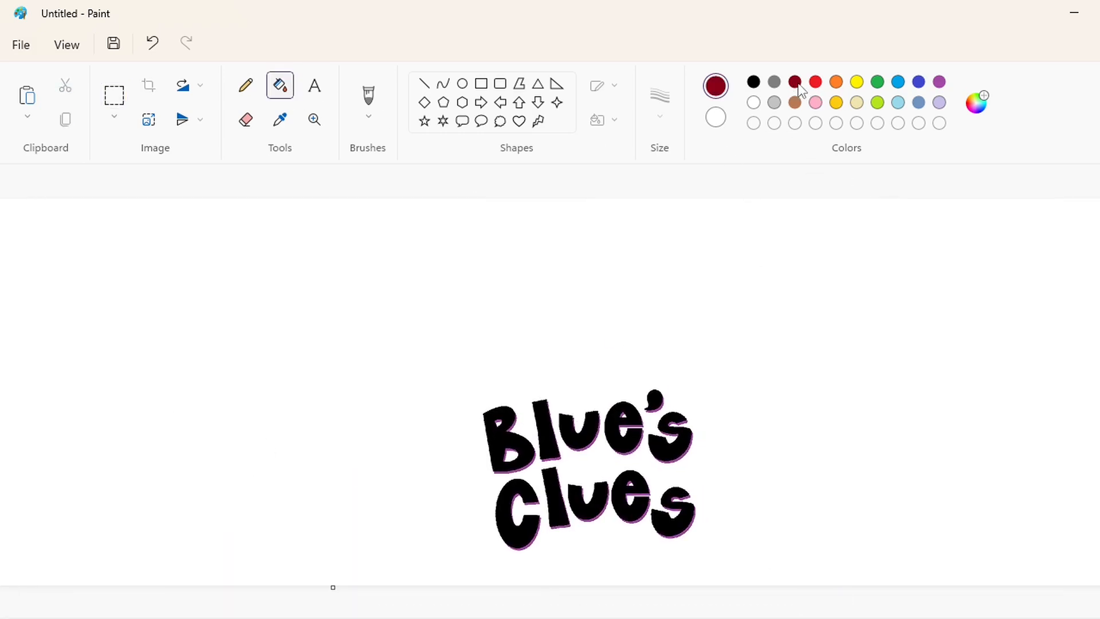
pyautogui.click(443, 83)
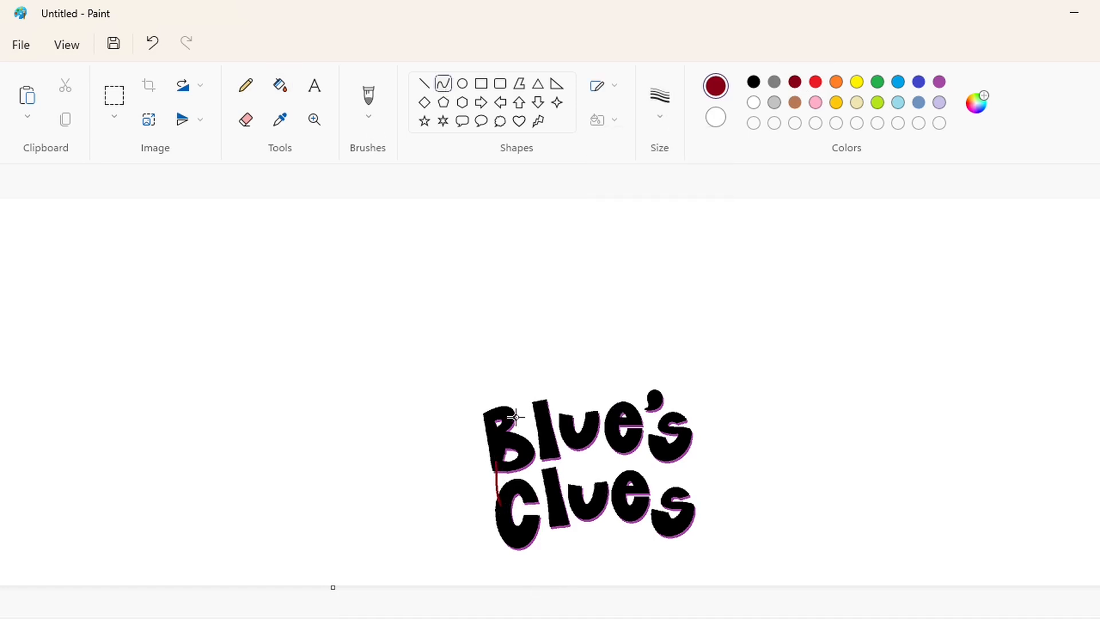
pyautogui.moveTo(515, 417)
pyautogui.mouseDown()
pyautogui.moveTo(624, 367)
pyautogui.moveTo(685, 461)
pyautogui.moveTo(675, 453)
pyautogui.mouseUp()
pyautogui.click(747, 340)
pyautogui.click(753, 365)
pyautogui.moveTo(664, 419)
pyautogui.mouseDown()
pyautogui.moveTo(662, 398)
pyautogui.moveTo(681, 404)
pyautogui.mouseUp()
pyautogui.click(756, 423)
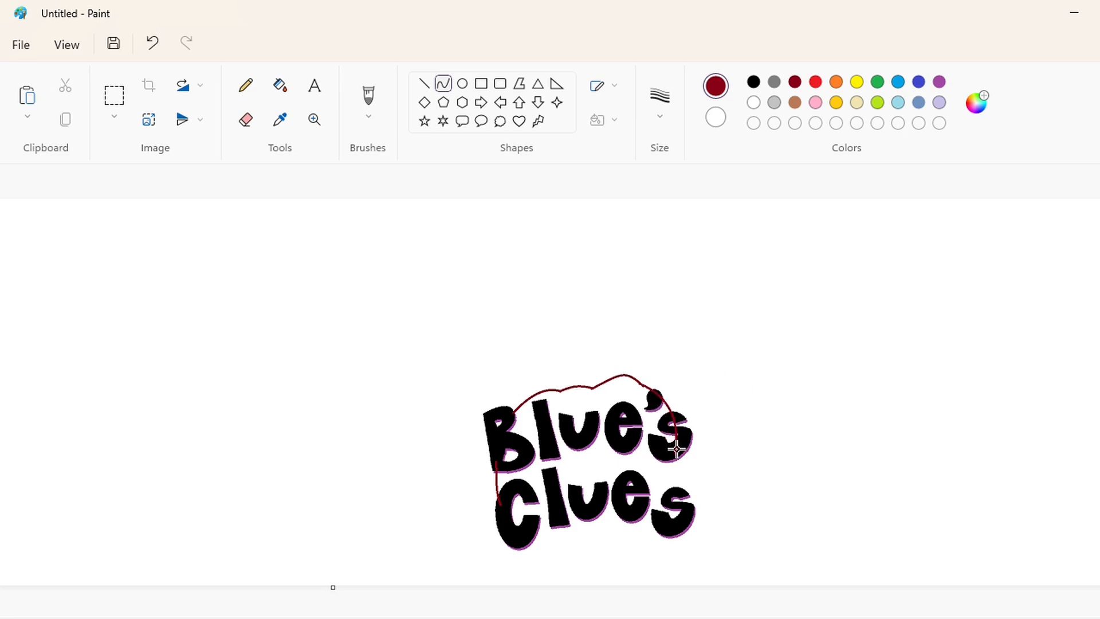
# Step: Continue the dark red pad outline with curves down through the s of "Clues" and below the lettering to the C
pyautogui.moveTo(680, 452)
pyautogui.mouseDown()
pyautogui.moveTo(646, 546)
pyautogui.moveTo(688, 472)
pyautogui.mouseUp()
pyautogui.moveTo(666, 523); pyautogui.dragTo(670, 532)
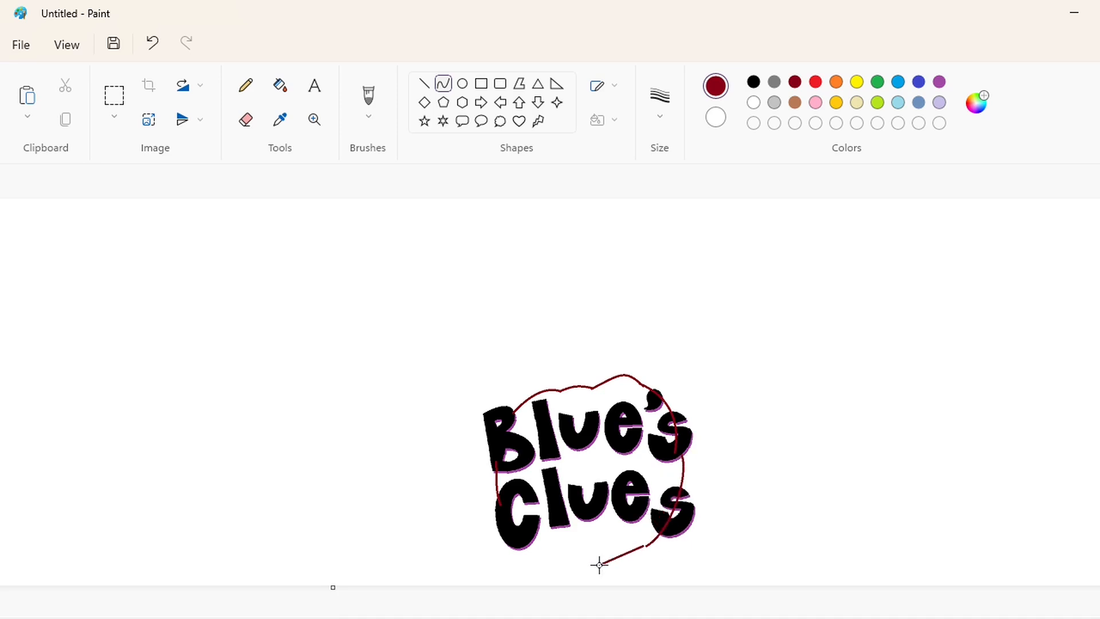
pyautogui.moveTo(599, 565); pyautogui.dragTo(570, 571)
pyautogui.moveTo(606, 559)
pyautogui.mouseDown()
pyautogui.moveTo(601, 570)
pyautogui.moveTo(519, 538)
pyautogui.moveTo(544, 561)
pyautogui.mouseUp()
pyautogui.click(797, 556)
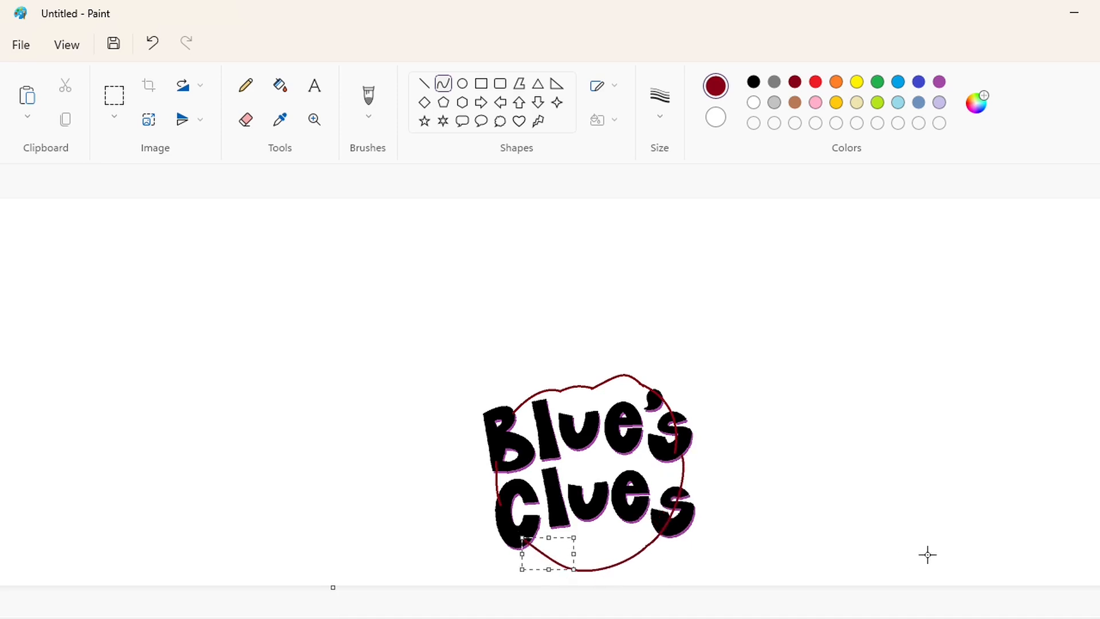
pyautogui.click(927, 554)
# Step: Close the gaps in the pad outline with straight dark red lines across the B and the C
pyautogui.scroll(1, 817, 609)
pyautogui.click(424, 83)
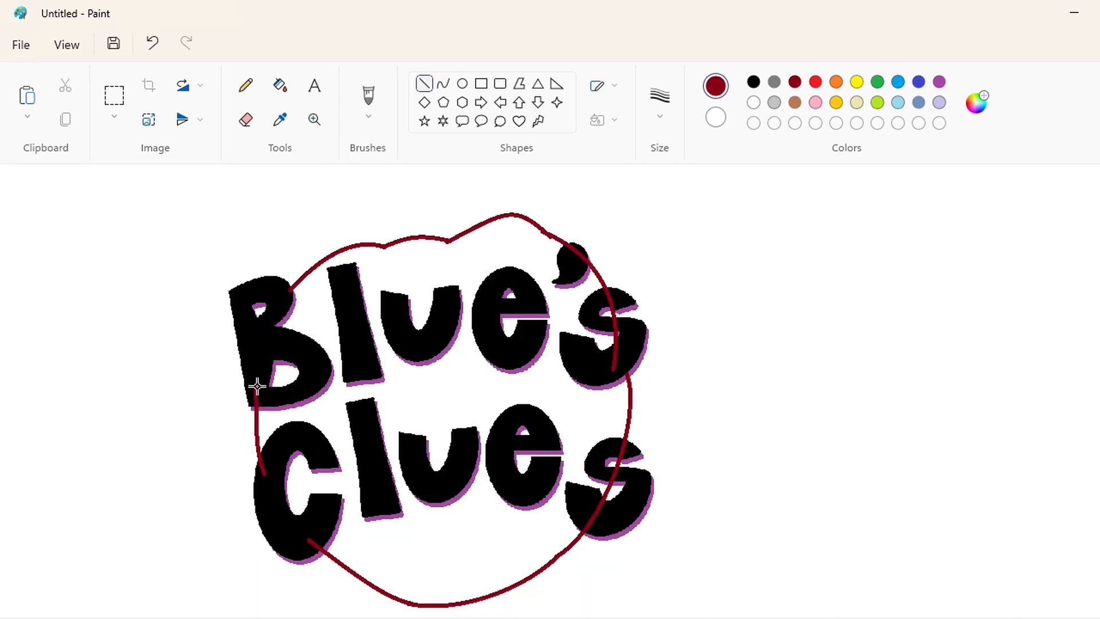
pyautogui.moveTo(256, 387); pyautogui.dragTo(288, 293)
pyautogui.moveTo(261, 471); pyautogui.dragTo(310, 539)
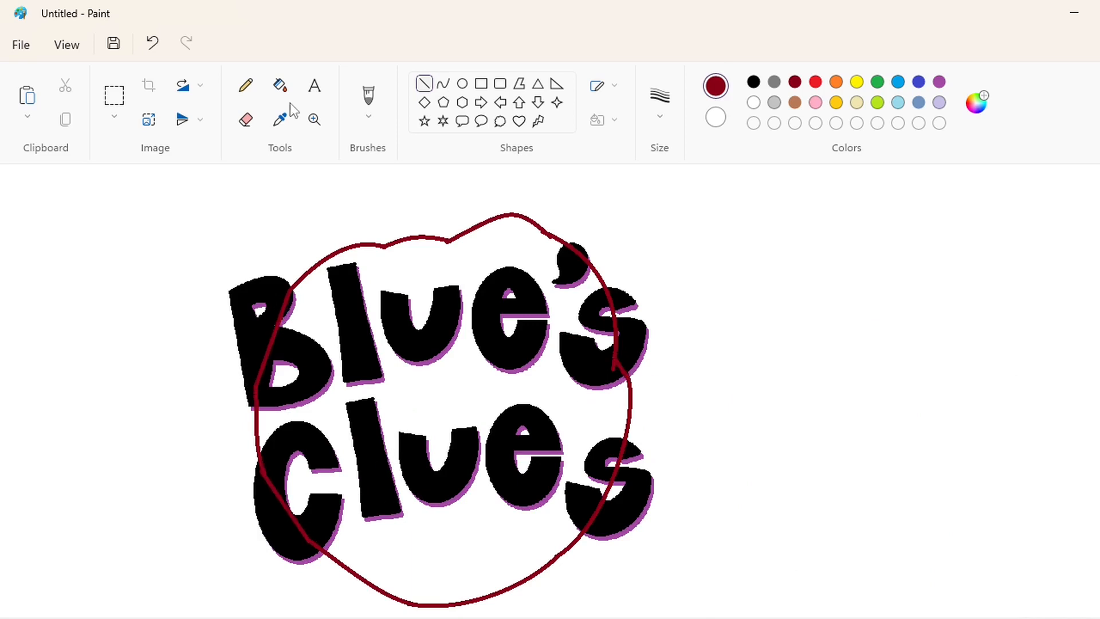
pyautogui.click(280, 86)
pyautogui.scroll(3, 1005, 520)
pyautogui.scroll(-1, 844, 431)
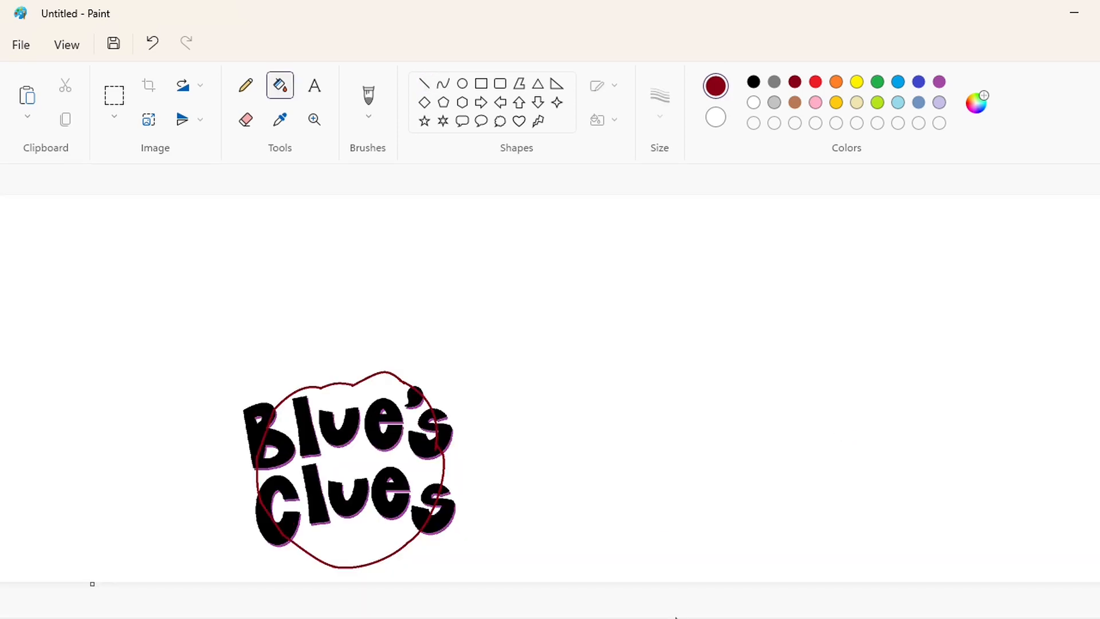
pyautogui.hscroll(-3, 675, 616)
# Step: Draw the bottom and left side of a small toe outline above the pad with dark red curves
pyautogui.click(443, 83)
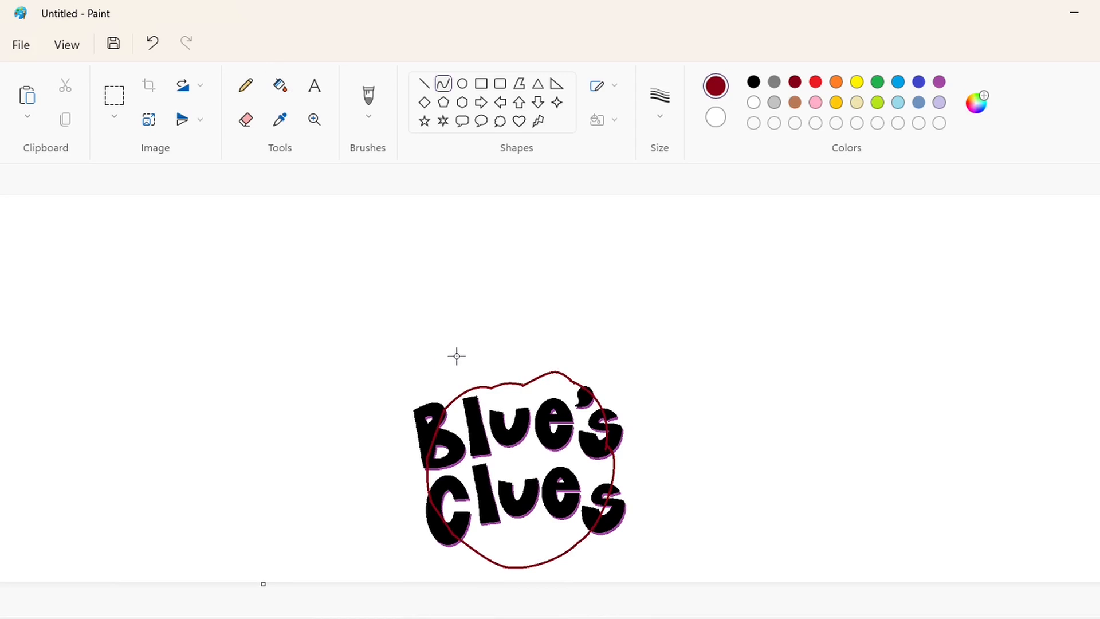
pyautogui.moveTo(465, 357); pyautogui.dragTo(466, 347)
pyautogui.hotkey('ctrl', 'z')
pyautogui.scroll(3, 823, 577)
pyautogui.scroll(-1, 722, 504)
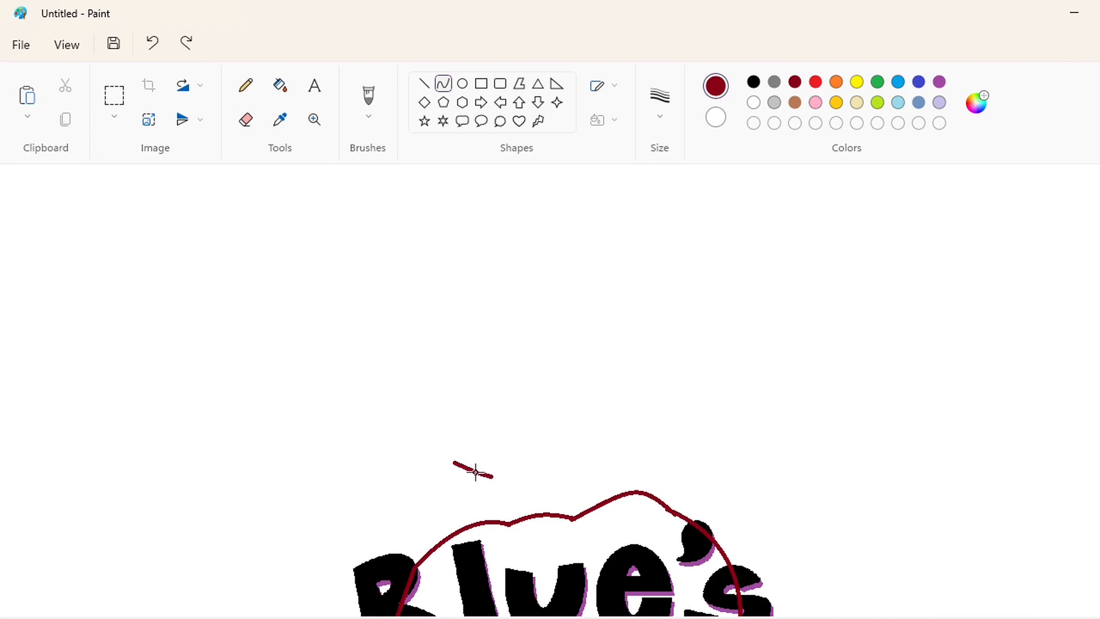
pyautogui.moveTo(489, 476); pyautogui.dragTo(525, 455)
pyautogui.moveTo(508, 466); pyautogui.dragTo(422, 415)
pyautogui.moveTo(448, 465)
pyautogui.mouseDown()
pyautogui.moveTo(437, 457)
pyautogui.moveTo(436, 389)
pyautogui.mouseUp()
pyautogui.click(648, 452)
pyautogui.moveTo(424, 396); pyautogui.dragTo(416, 397)
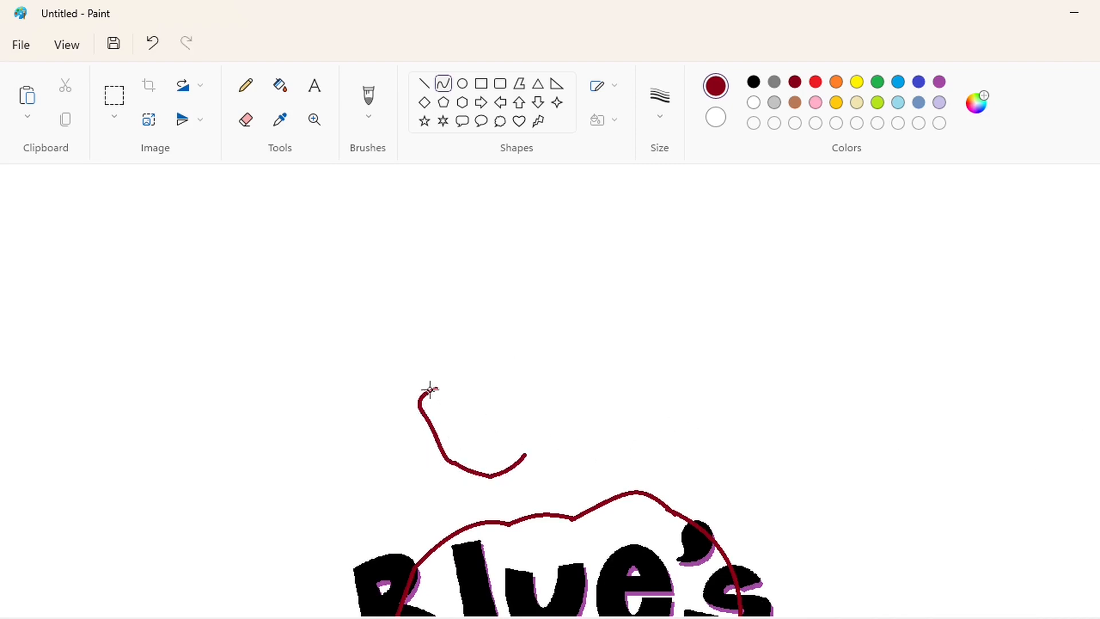
# Step: Complete the toe outline with dark red curves along its upper left, top and right side
pyautogui.click(429, 367)
pyautogui.moveTo(431, 340)
pyautogui.mouseDown()
pyautogui.moveTo(527, 339)
pyautogui.moveTo(437, 312)
pyautogui.mouseUp()
pyautogui.moveTo(499, 300); pyautogui.dragTo(515, 289)
pyautogui.click(622, 314)
pyautogui.moveTo(528, 341); pyautogui.dragTo(525, 454)
pyautogui.moveTo(528, 401); pyautogui.dragTo(540, 409)
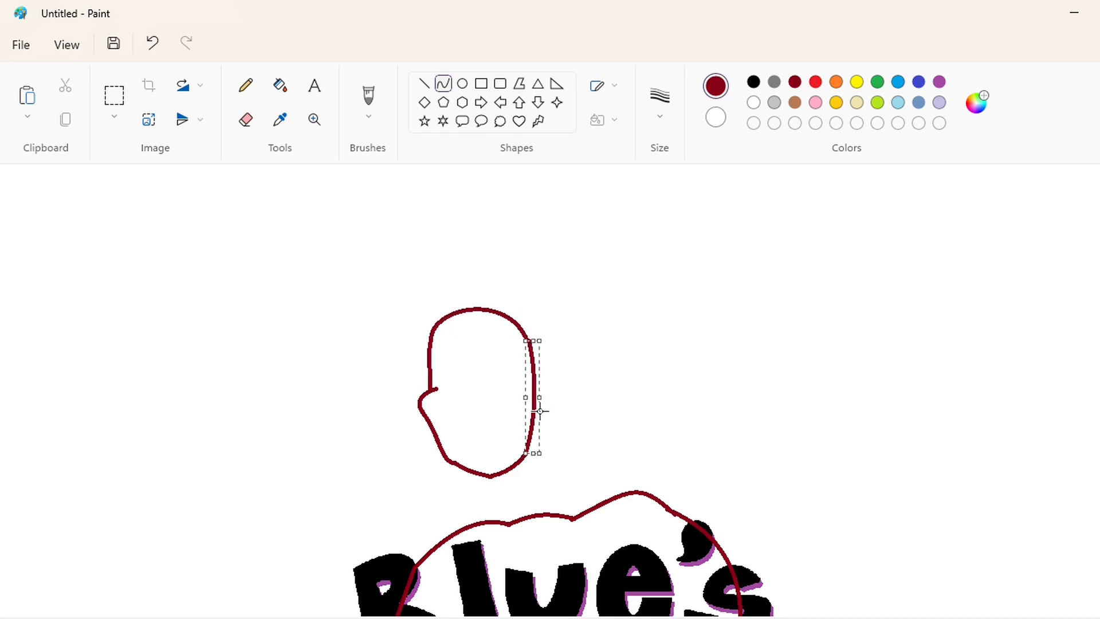
pyautogui.click(680, 407)
# Step: Fill the first toe outline with dark red
pyautogui.scroll(-1, 550, 389)
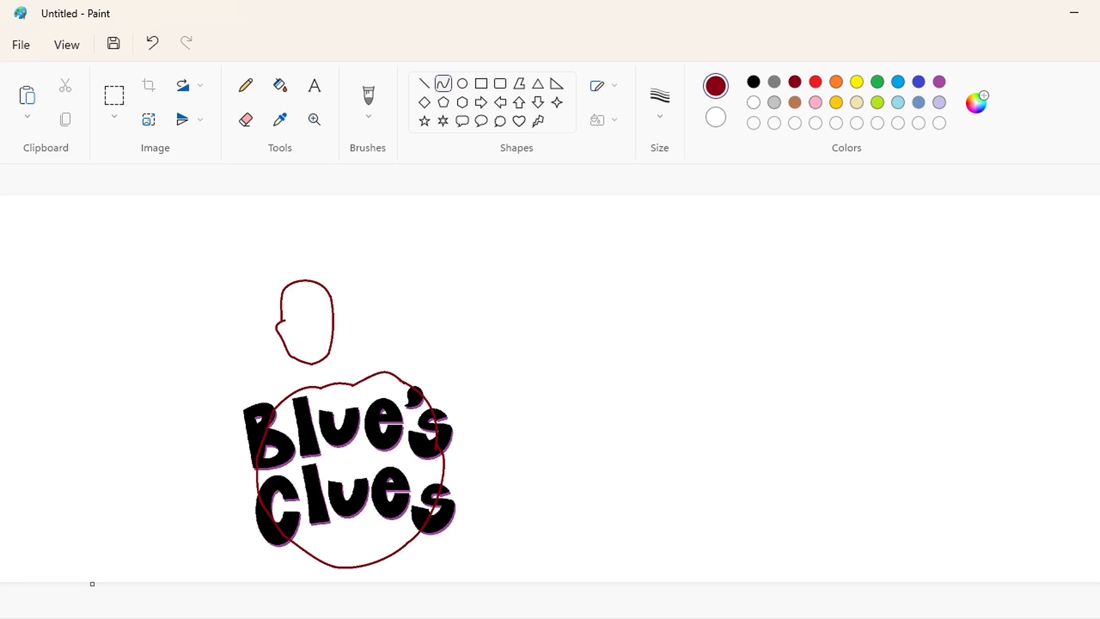
pyautogui.scroll(1, 550, 390)
pyautogui.click(280, 86)
pyautogui.click(391, 405)
# Step: Draw the left side of a second, slanted toe outline beside the first toe with dark red curves
pyautogui.click(443, 83)
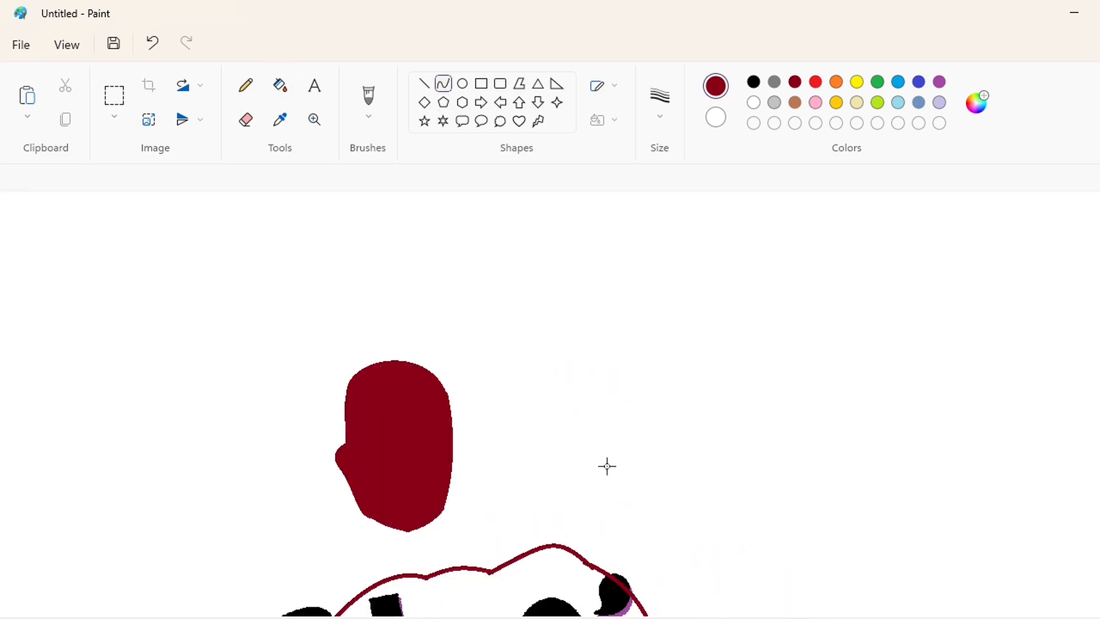
pyautogui.moveTo(518, 509); pyautogui.dragTo(515, 514)
pyautogui.moveTo(483, 481); pyautogui.dragTo(520, 356)
pyautogui.click(677, 447)
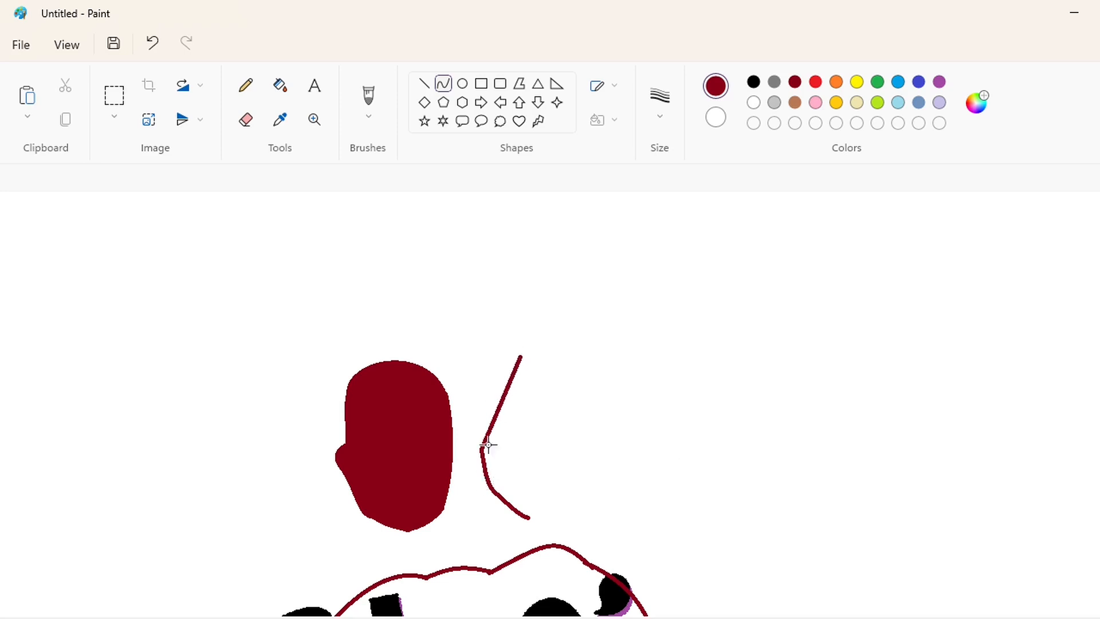
pyautogui.moveTo(487, 445); pyautogui.dragTo(523, 355)
# Step: Close the second toe outline with dark red curves along its top, right side and bottom
pyautogui.moveTo(545, 351)
pyautogui.mouseDown()
pyautogui.moveTo(577, 334)
pyautogui.moveTo(636, 363)
pyautogui.moveTo(612, 332)
pyautogui.moveTo(636, 341)
pyautogui.moveTo(598, 441)
pyautogui.mouseUp()
pyautogui.scroll(-1, 763, 245)
pyautogui.click(724, 355)
pyautogui.moveTo(617, 409); pyautogui.dragTo(629, 406)
pyautogui.moveTo(596, 441)
pyautogui.mouseDown()
pyautogui.moveTo(562, 481)
pyautogui.moveTo(532, 493)
pyautogui.mouseUp()
pyautogui.moveTo(579, 458); pyautogui.dragTo(549, 495)
pyautogui.click(639, 506)
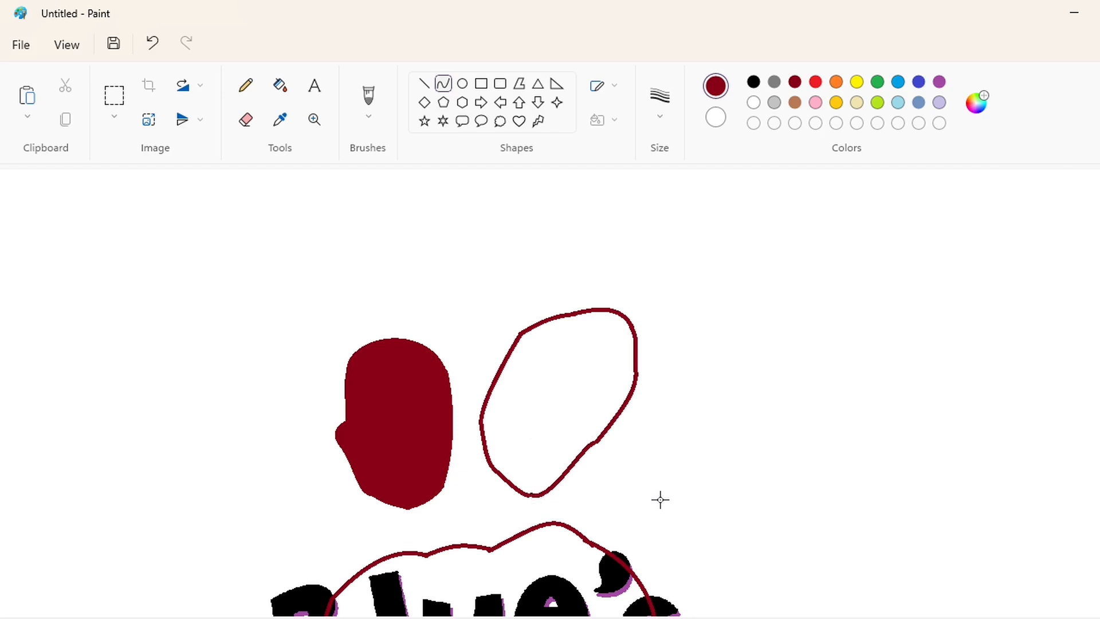
# Step: Fill the second toe outline with dark red
pyautogui.click(280, 84)
pyautogui.click(543, 410)
pyautogui.click(424, 83)
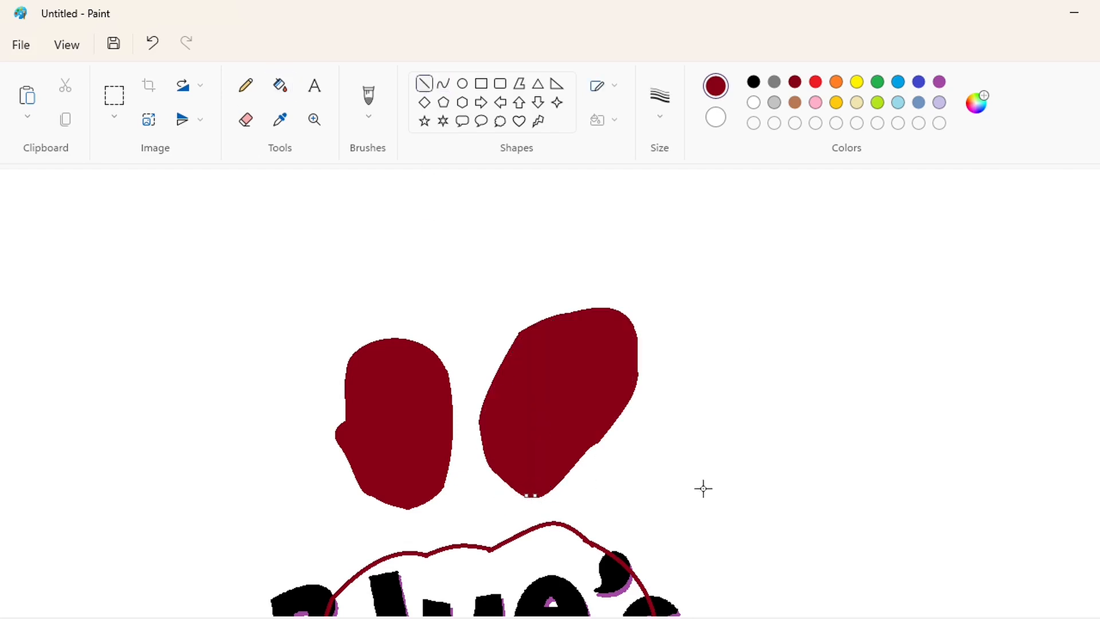
# Step: Copy the second toe and fill the original with white
pyautogui.scroll(-1, 550, 393)
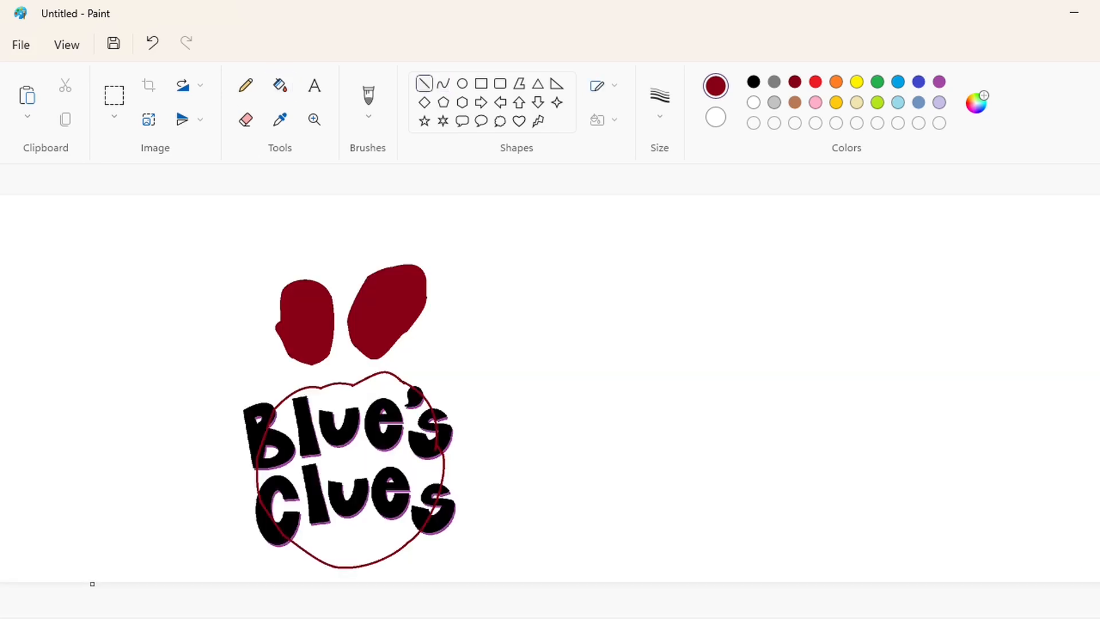
pyautogui.click(114, 95)
pyautogui.moveTo(341, 221); pyautogui.dragTo(341, 221)
pyautogui.hotkey('ctrl', 'c')
pyautogui.click(280, 85)
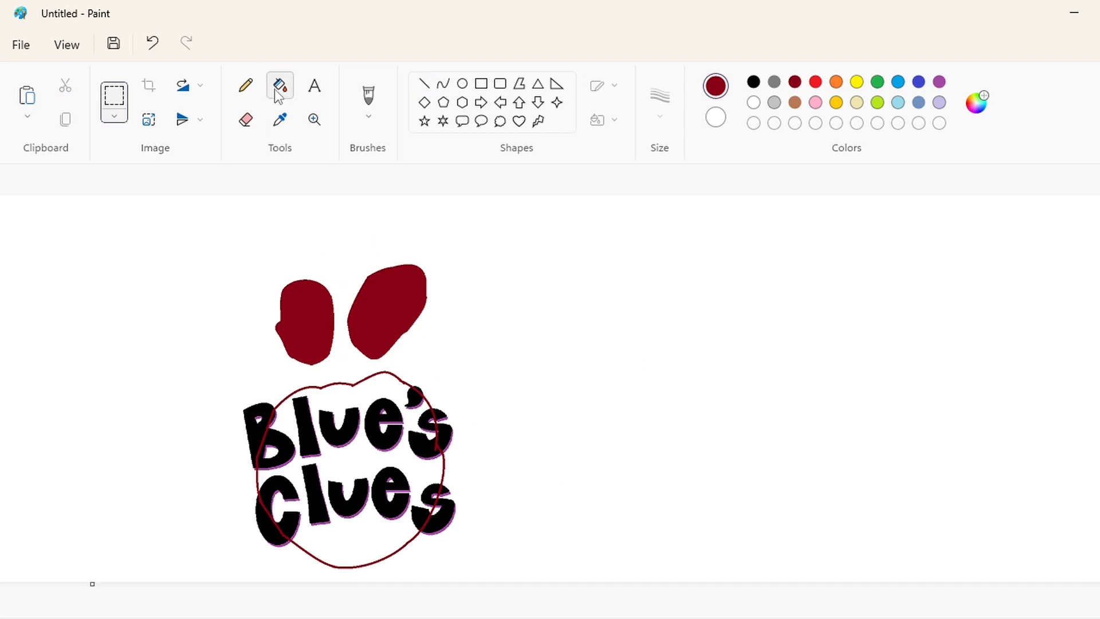
pyautogui.click(753, 102)
pyautogui.click(410, 297)
# Step: Paste the second toe, enlarge it slightly and place it above the pad beside the first toe
pyautogui.hotkey('ctrl', 'v')
pyautogui.moveTo(150, 346); pyautogui.dragTo(182, 379)
pyautogui.moveTo(107, 311); pyautogui.dragTo(412, 308)
pyautogui.click(955, 506)
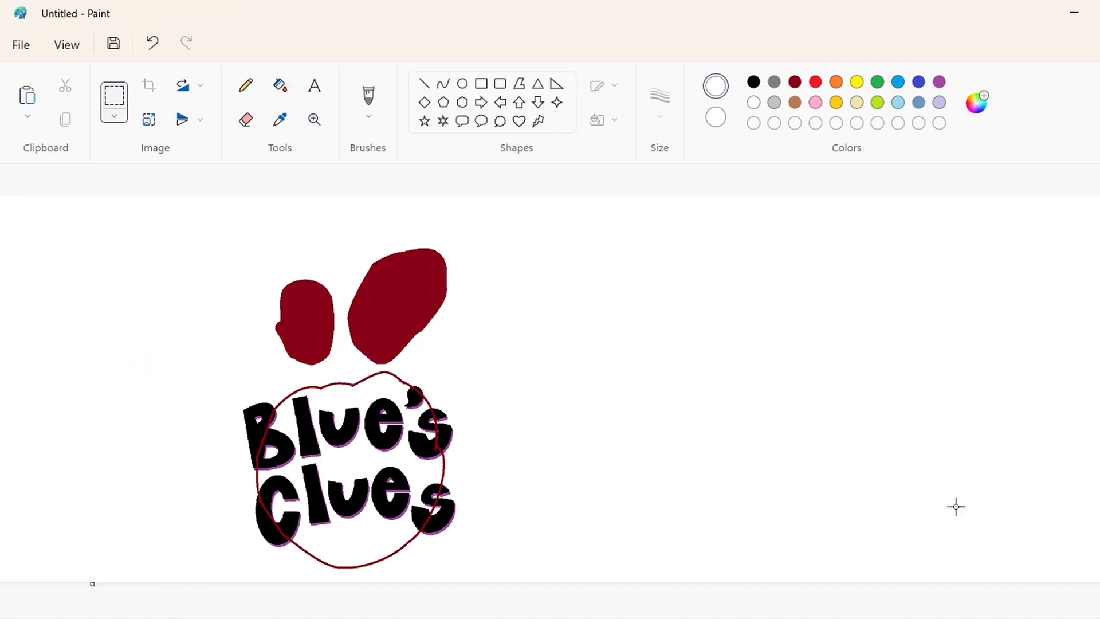
# Step: Draw the left side of a third toe outline with dark red curves beside the second toe, above the pad
pyautogui.scroll(1, 955, 506)
pyautogui.click(443, 84)
pyautogui.click(793, 81)
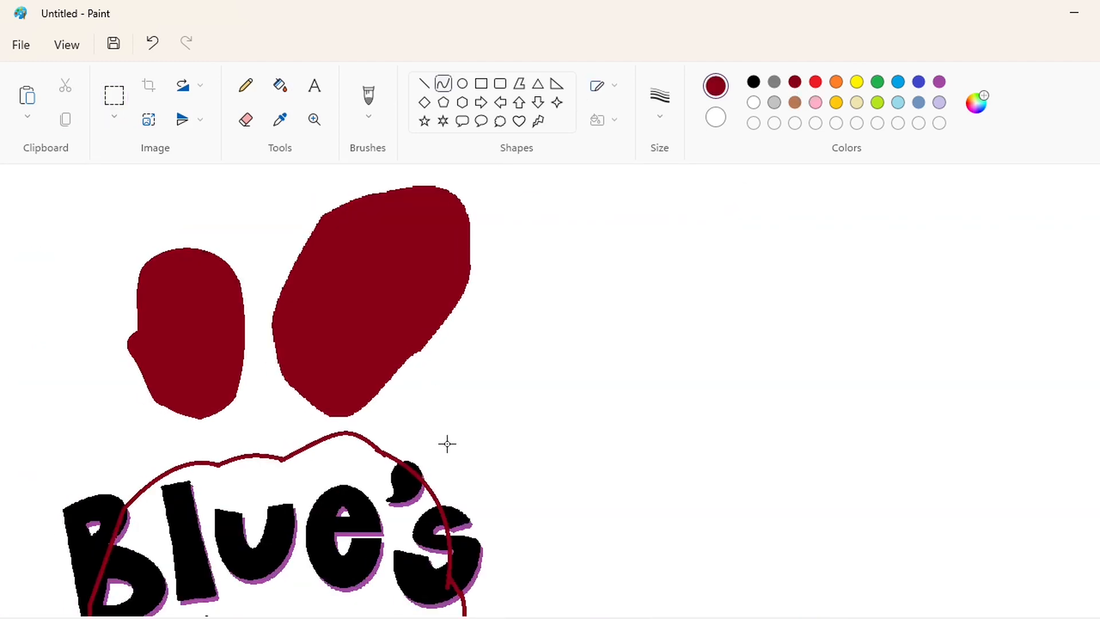
pyautogui.moveTo(450, 420); pyautogui.dragTo(440, 425)
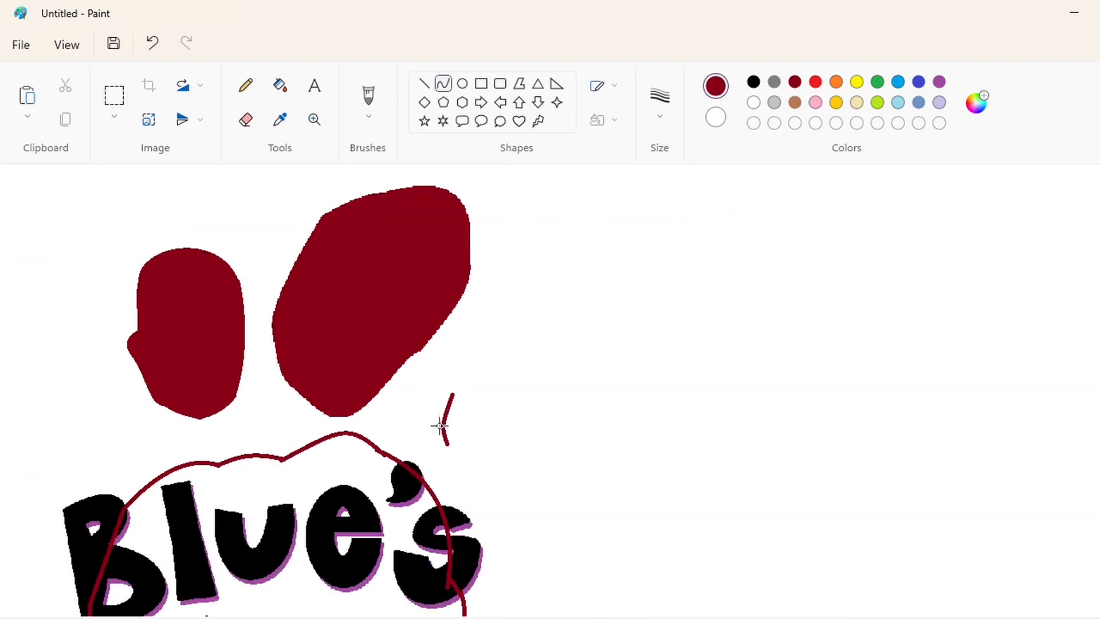
pyautogui.moveTo(459, 352)
pyautogui.mouseDown()
pyautogui.moveTo(514, 295)
pyautogui.moveTo(593, 291)
pyautogui.moveTo(647, 351)
pyautogui.mouseUp()
pyautogui.click(468, 341)
pyautogui.click(491, 315)
pyautogui.click(589, 411)
# Step: Continue the third toe outline with dark red curves along its top and right side
pyautogui.click(535, 288)
pyautogui.click(573, 295)
pyautogui.click(686, 323)
pyautogui.click(614, 292)
pyautogui.moveTo(613, 292)
pyautogui.mouseDown()
pyautogui.moveTo(655, 319)
pyautogui.moveTo(609, 450)
pyautogui.moveTo(507, 485)
pyautogui.mouseUp()
pyautogui.click(628, 401)
pyautogui.click(609, 432)
pyautogui.click(724, 449)
# Step: Close the third toe outline along its bottom with dark red curves and fill it with dark red
pyautogui.moveTo(573, 468)
pyautogui.mouseDown()
pyautogui.moveTo(595, 467)
pyautogui.moveTo(603, 488)
pyautogui.mouseUp()
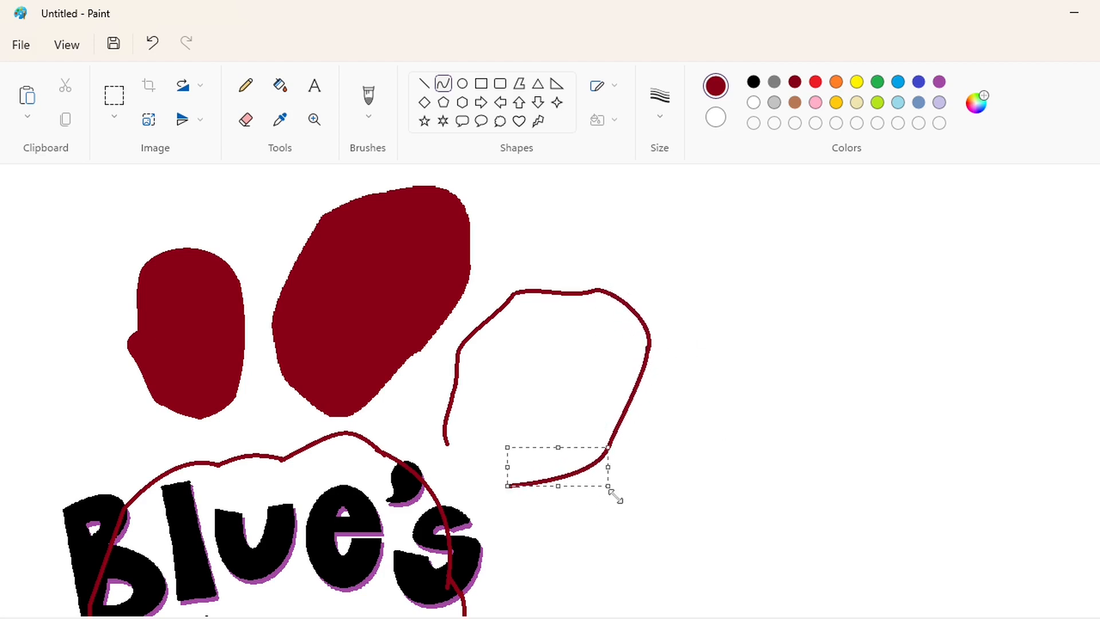
pyautogui.click(614, 494)
pyautogui.click(678, 484)
pyautogui.moveTo(486, 491); pyautogui.dragTo(468, 477)
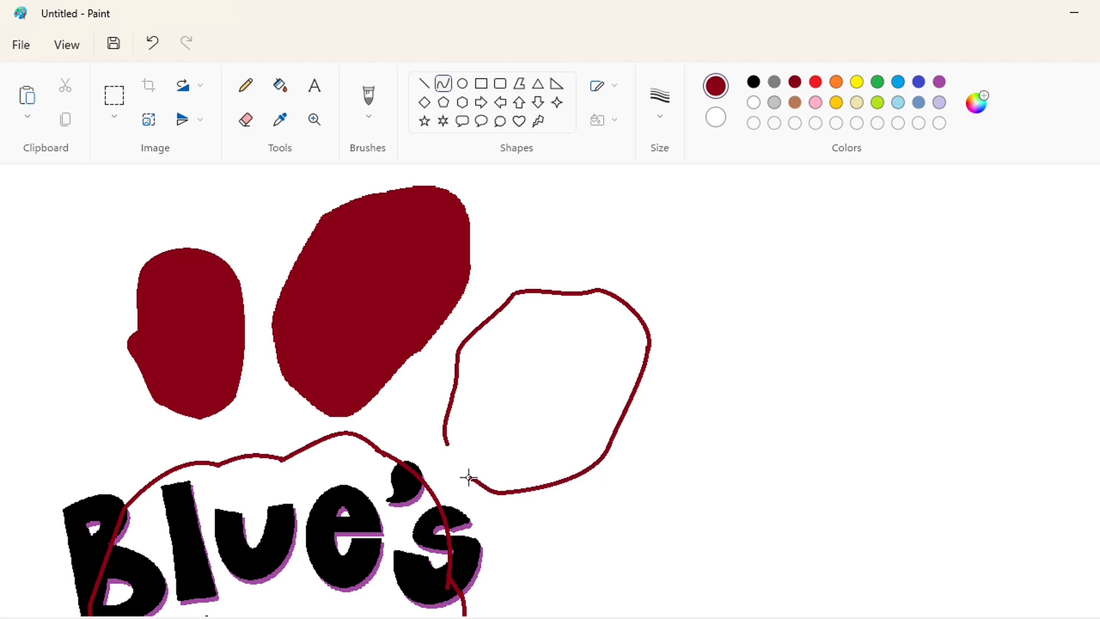
pyautogui.click(464, 451)
pyautogui.click(578, 446)
pyautogui.click(280, 85)
pyautogui.click(547, 392)
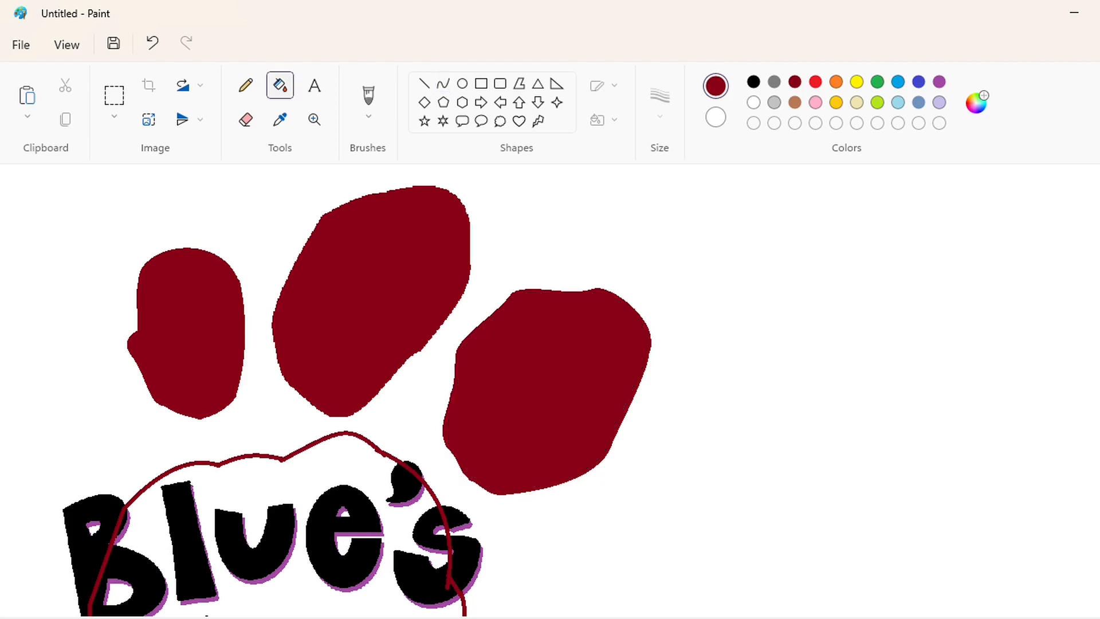
# Step: Draw the left side and top of a small fourth toe outline with dark red curves below the third toe
pyautogui.click(1014, 616)
pyautogui.scroll(1, 660, 355)
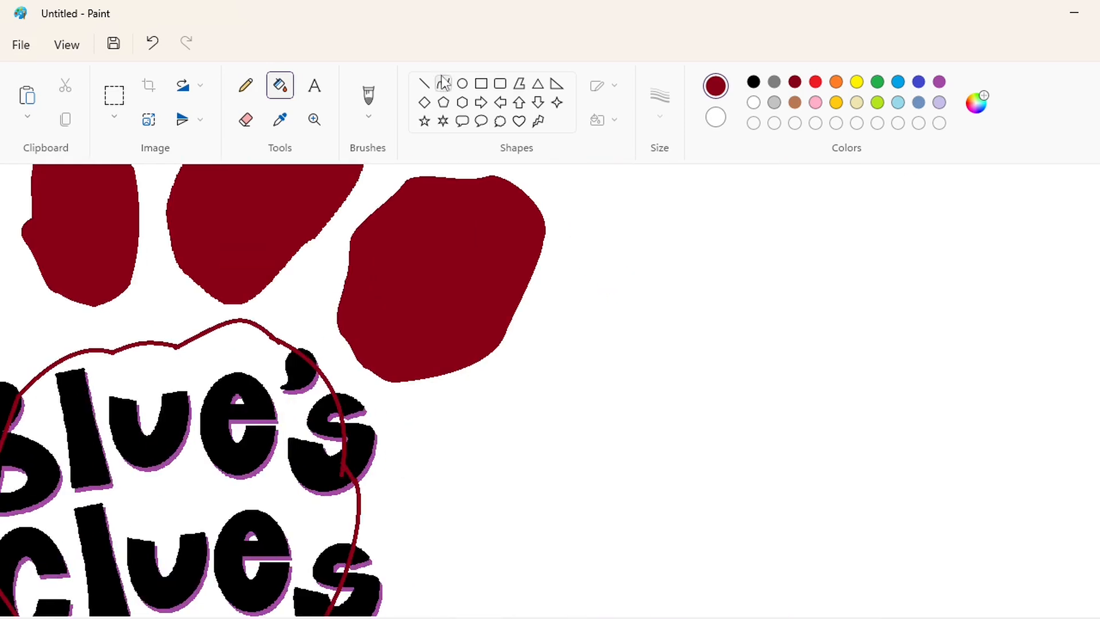
pyautogui.click(442, 83)
pyautogui.moveTo(427, 502)
pyautogui.mouseDown()
pyautogui.moveTo(424, 433)
pyautogui.moveTo(405, 460)
pyautogui.mouseUp()
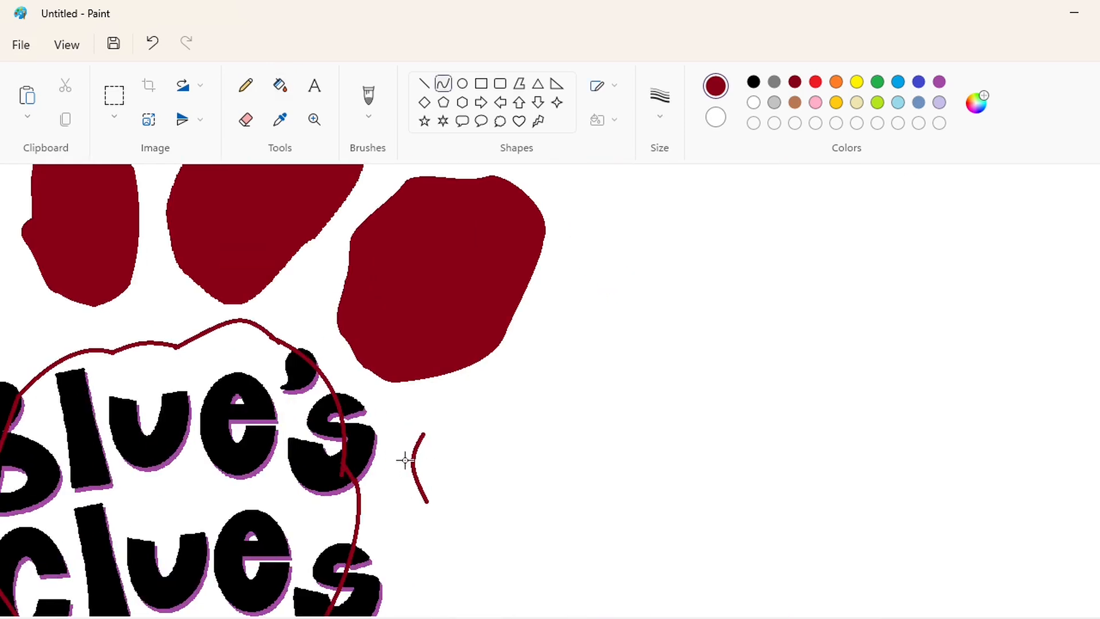
pyautogui.click(442, 418)
pyautogui.moveTo(469, 427)
pyautogui.mouseDown()
pyautogui.moveTo(563, 424)
pyautogui.moveTo(532, 413)
pyautogui.moveTo(569, 450)
pyautogui.mouseUp()
pyautogui.click(462, 433)
pyautogui.click(519, 429)
pyautogui.click(531, 399)
pyautogui.click(695, 401)
pyautogui.click(577, 431)
pyautogui.click(621, 454)
# Step: Close the fourth toe outline with dark red curves along its right side and bottom
pyautogui.scroll(-2, 621, 454)
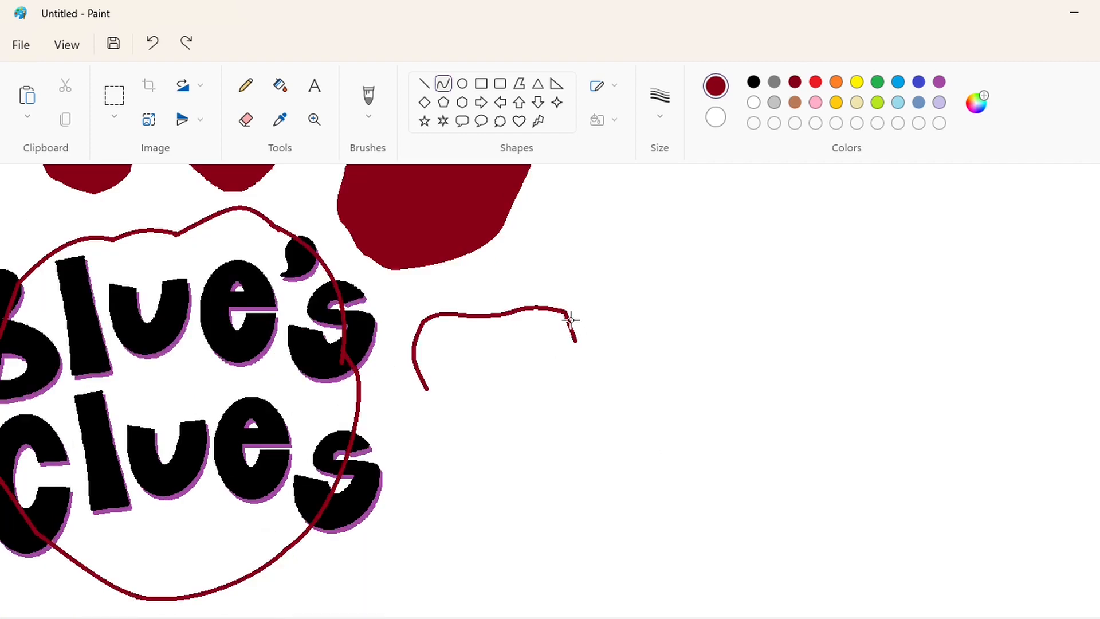
pyautogui.moveTo(575, 342)
pyautogui.mouseDown()
pyautogui.moveTo(543, 397)
pyautogui.moveTo(486, 427)
pyautogui.moveTo(427, 390)
pyautogui.mouseUp()
pyautogui.click(561, 363)
pyautogui.click(554, 383)
pyautogui.click(627, 406)
pyautogui.click(515, 412)
pyautogui.click(463, 428)
pyautogui.click(437, 416)
pyautogui.click(647, 478)
# Step: Fill the fourth toe outline with dark red
pyautogui.click(279, 87)
pyautogui.click(493, 367)
pyautogui.keyDown('ctrl'); pyautogui.scroll(-2, 944, 535); pyautogui.keyUp('ctrl')
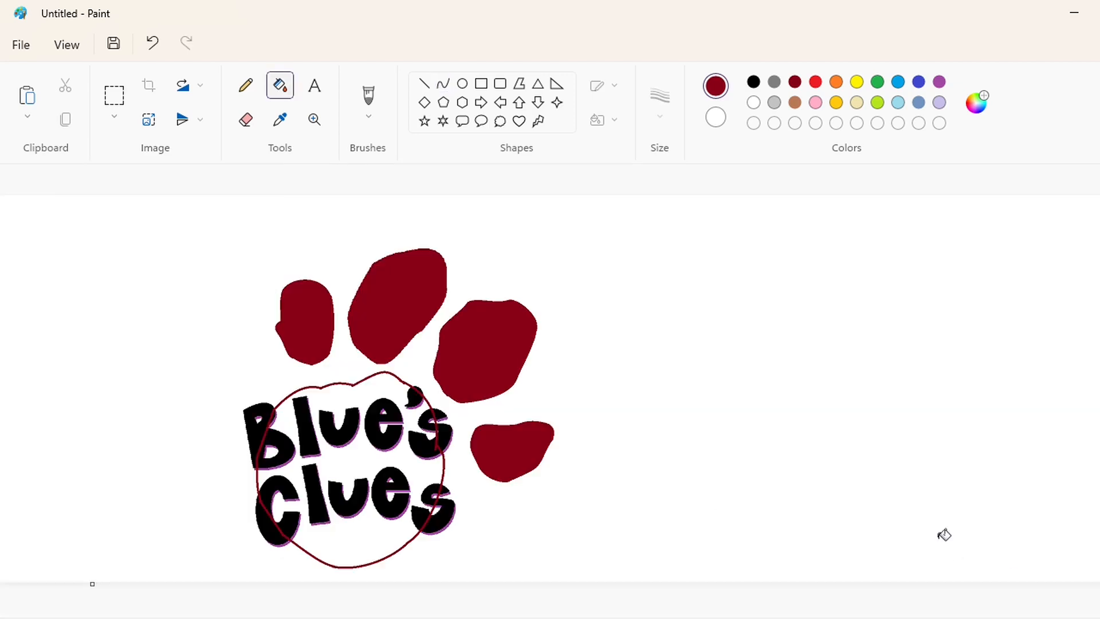
# Step: Fill the black letter parts that stick out of the pad outline with white, undoing the last stray fill
pyautogui.keyDown('ctrl'); pyautogui.scroll(1, 1014, 539); pyautogui.keyUp('ctrl')
pyautogui.click(753, 103)
pyautogui.click(368, 270)
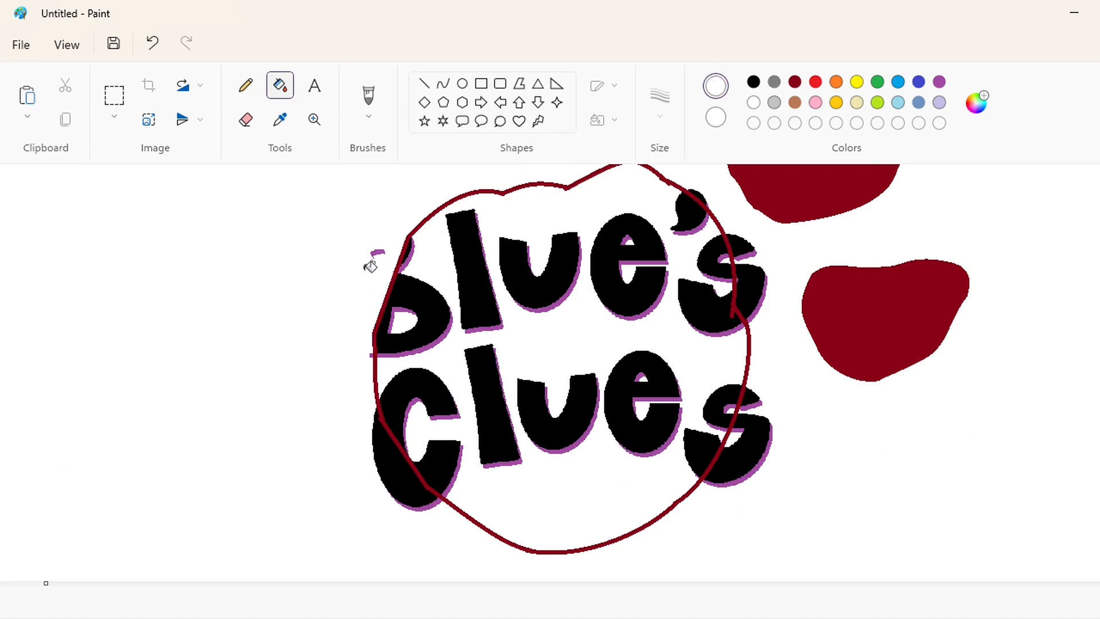
pyautogui.click(395, 470)
pyautogui.click(743, 453)
pyautogui.click(746, 279)
pyautogui.click(742, 246)
pyautogui.click(706, 189)
pyautogui.hotkey('ctrl', 'z')
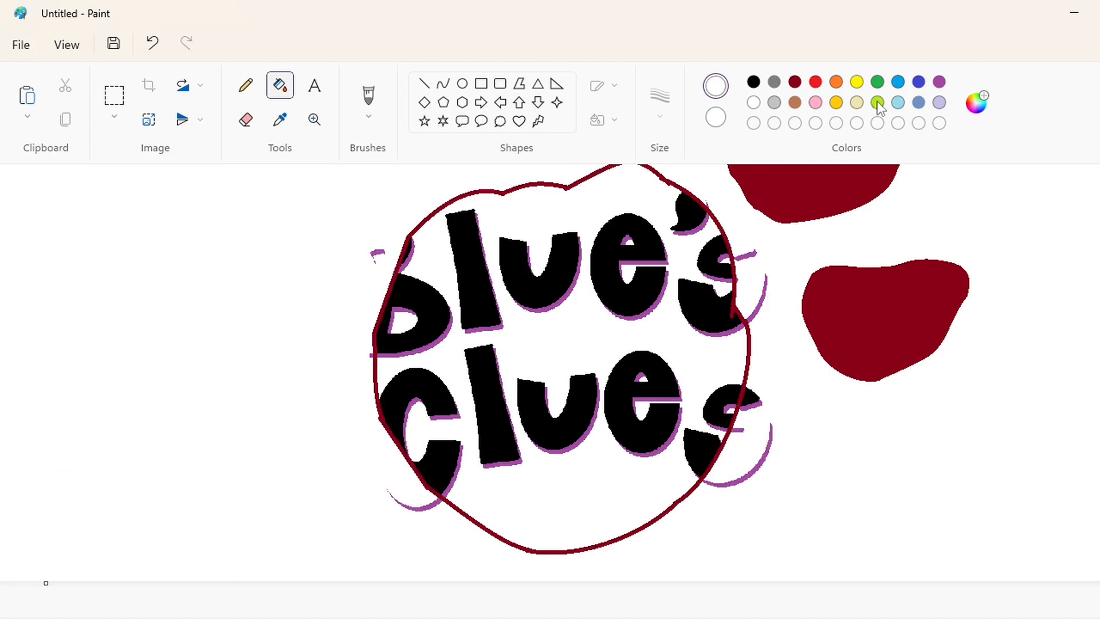
# Step: Fill the inside of the pad outline with dark red and recolour the pad area black
pyautogui.click(794, 81)
pyautogui.click(560, 339)
pyautogui.click(558, 430)
pyautogui.click(753, 81)
pyautogui.click(664, 206)
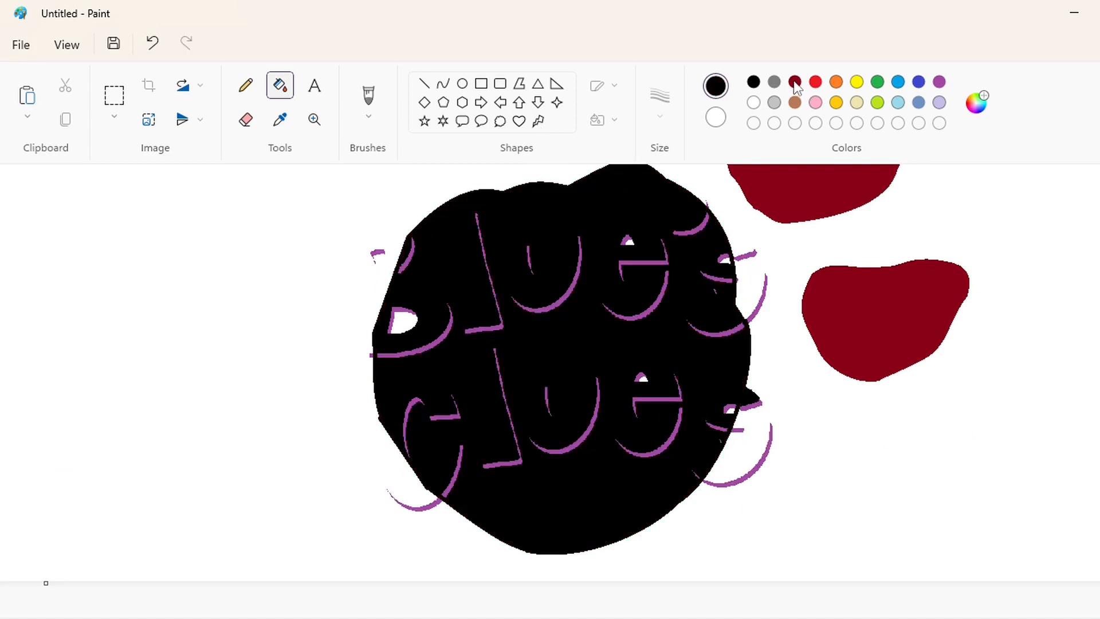
pyautogui.click(939, 81)
pyautogui.click(664, 209)
pyautogui.hotkey('ctrl', 'z')
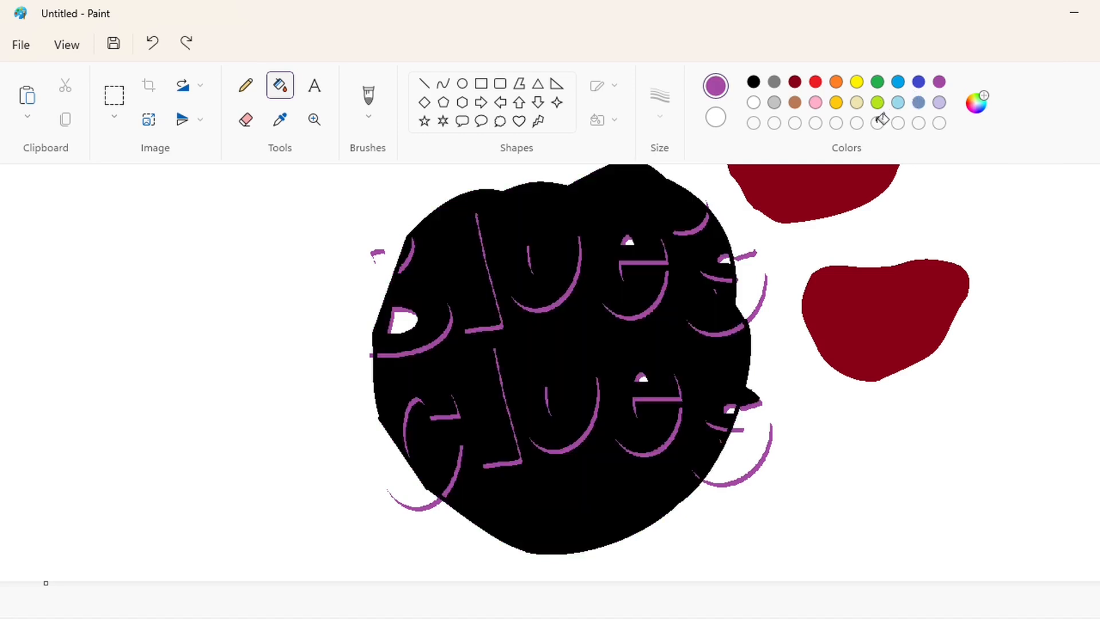
# Step: Draw a vertical blue line separating the original lettering from the paw print
pyautogui.hscroll(-10, 550, 372)
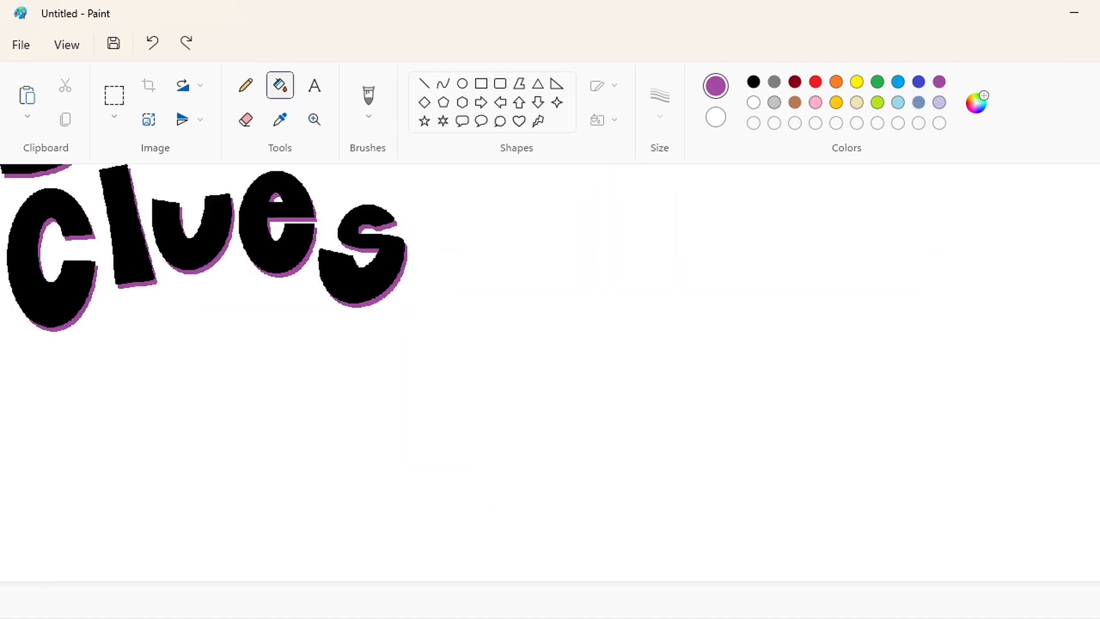
pyautogui.scroll(-2, 550, 372)
pyautogui.click(424, 83)
pyautogui.click(918, 82)
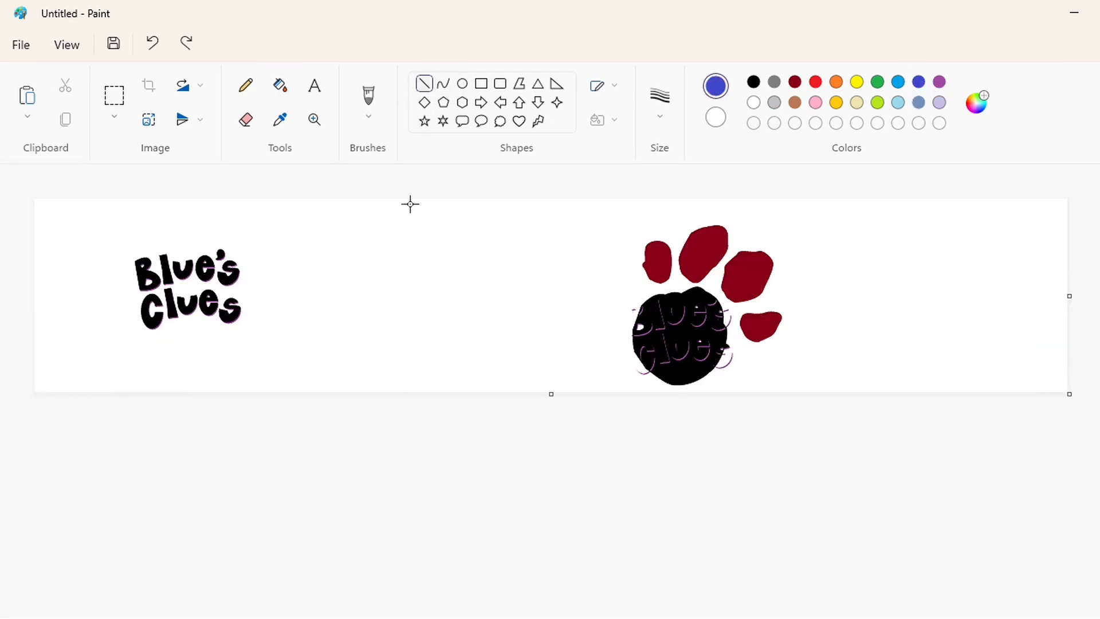
pyautogui.moveTo(411, 204); pyautogui.dragTo(410, 349)
pyautogui.scroll(1, 871, 528)
# Step: Draw a second vertical blue line and nudge it up and right to extend the divider to the canvas's upper edge
pyautogui.moveTo(729, 351); pyautogui.dragTo(729, 219)
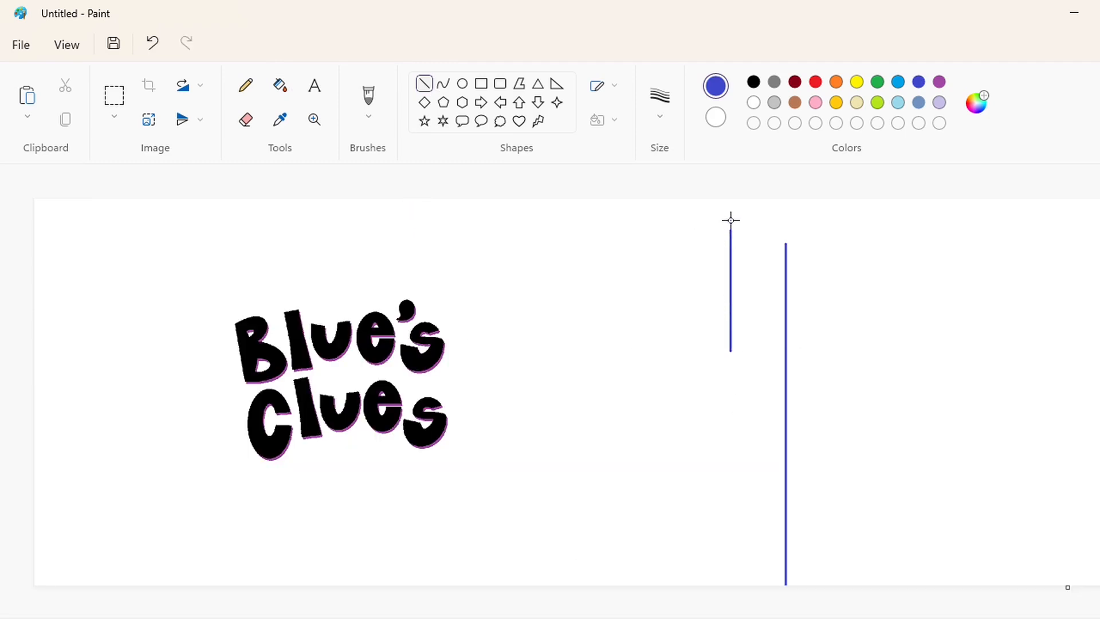
pyautogui.press('Up')
pyautogui.press('Up')
pyautogui.press('Up')
pyautogui.press('Up')
pyautogui.press('Up')
pyautogui.press('Up')
pyautogui.press('Up')
pyautogui.press('Up')
pyautogui.press('Up')
pyautogui.press('Up')
pyautogui.press('Right')
pyautogui.press('Right')
pyautogui.press('Right')
pyautogui.press('Right')
pyautogui.press('Right')
pyautogui.press('Right')
pyautogui.press('Right')
pyautogui.press('Right')
pyautogui.press('Right')
pyautogui.press('Right')
pyautogui.press('Right')
pyautogui.press('Right')
pyautogui.press('Right')
pyautogui.press('Right')
pyautogui.press('Right')
pyautogui.press('Right')
pyautogui.press('Right')
pyautogui.press('Right')
pyautogui.press('Right')
pyautogui.press('Right')
pyautogui.click(1001, 310)
pyautogui.hscroll(10, 578, 585)
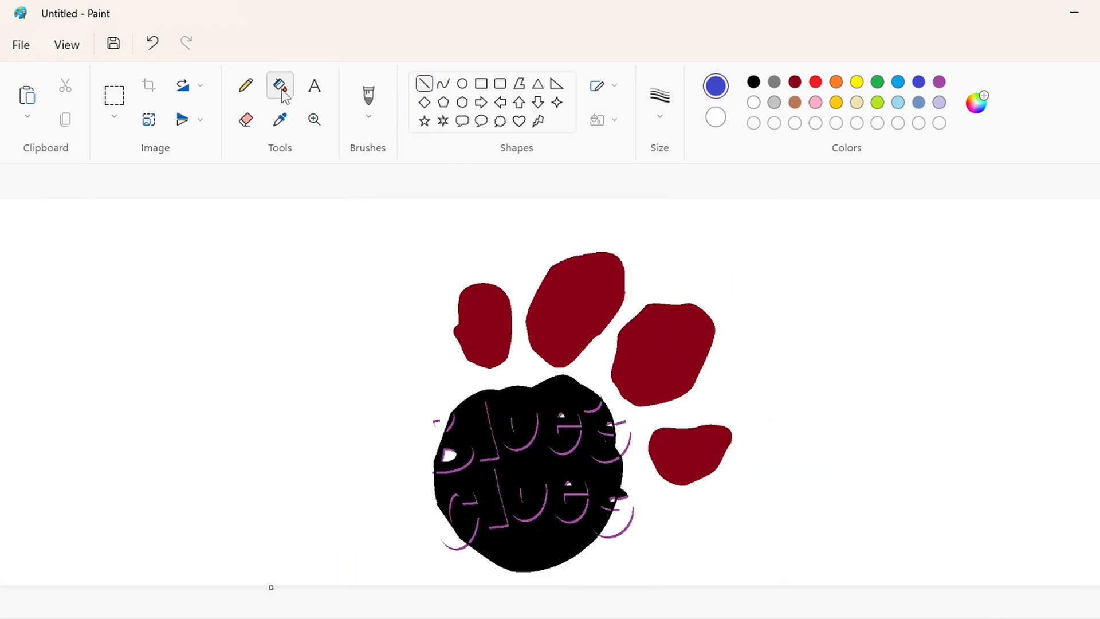
pyautogui.click(281, 86)
pyautogui.click(939, 82)
pyautogui.click(975, 359)
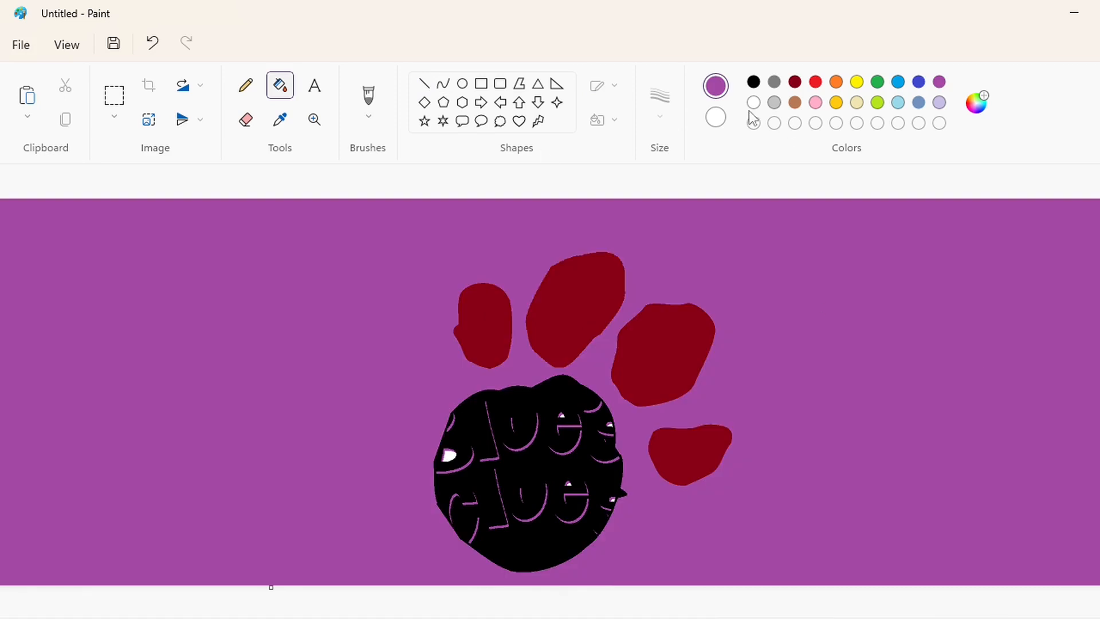
pyautogui.click(754, 103)
pyautogui.click(887, 403)
pyautogui.hotkey('ctrl', 'z')
pyautogui.hotkey('ctrl', 'z')
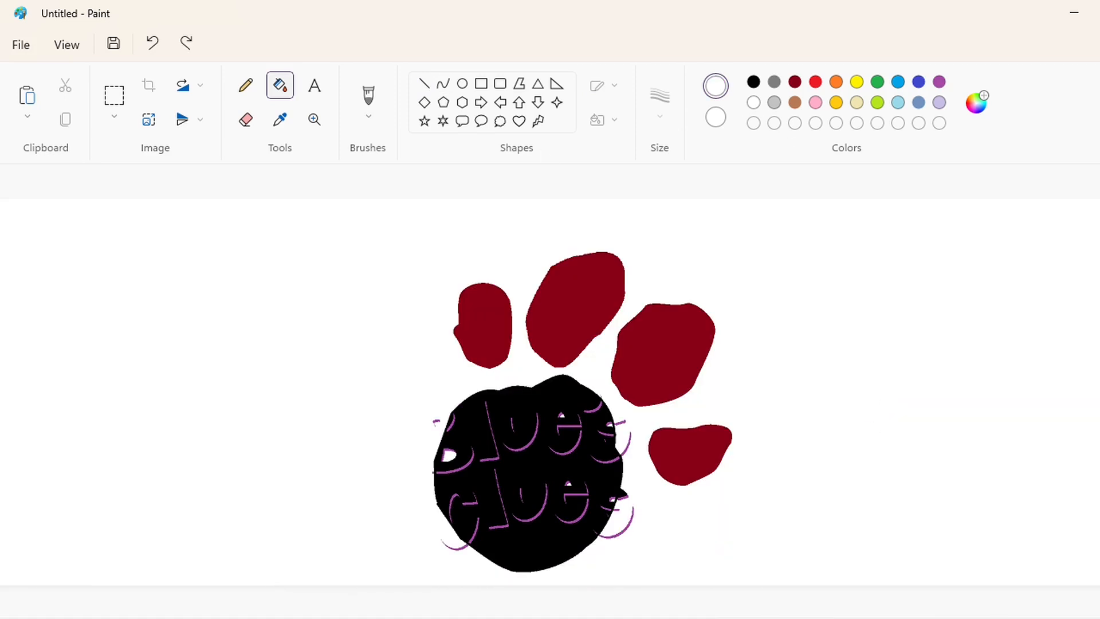
# Step: Clear the purple shadow remnants outside the pad so the background around the paw is plain white
pyautogui.hscroll(-8, 424, 596)
pyautogui.hscroll(8, 783, 585)
pyautogui.scroll(1, 721, 603)
pyautogui.hscroll(10, 721, 604)
pyautogui.scroll(-2, 463, 392)
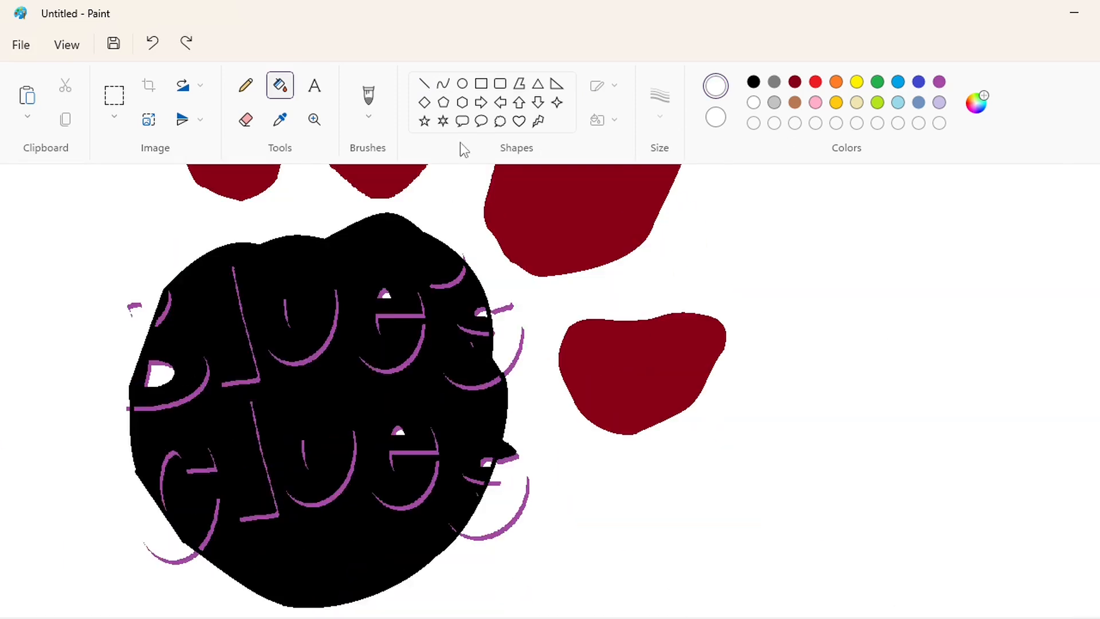
pyautogui.click(424, 83)
pyautogui.click(282, 93)
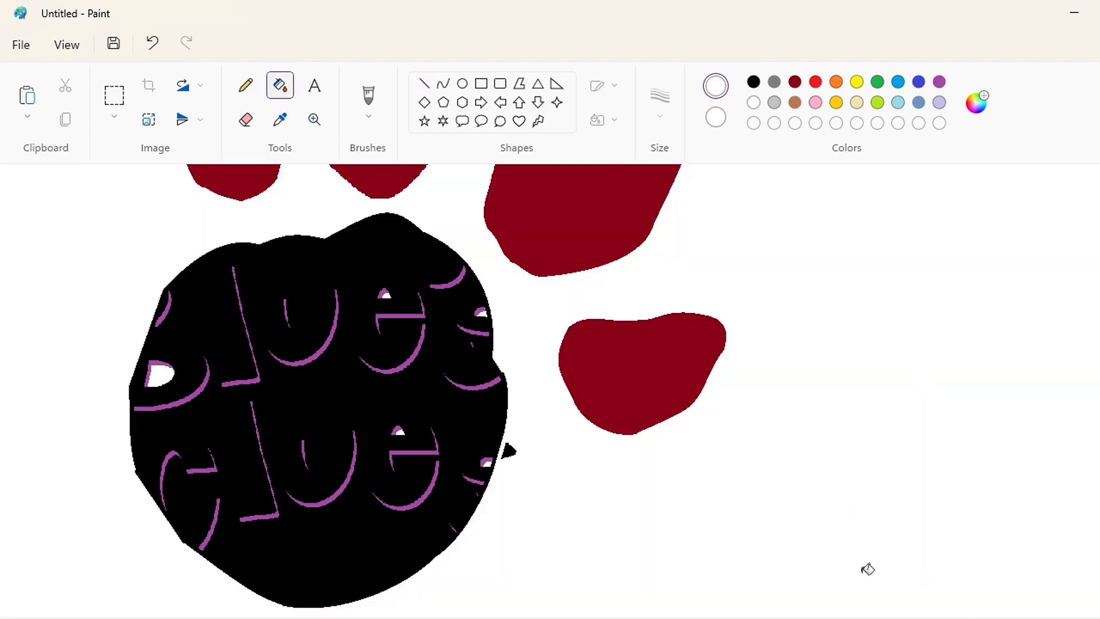
# Step: Fill the pad with purple and then solid dark red, and smooth its left edge with a dark red line
pyautogui.scroll(-3, 864, 569)
pyautogui.scroll(1, 864, 569)
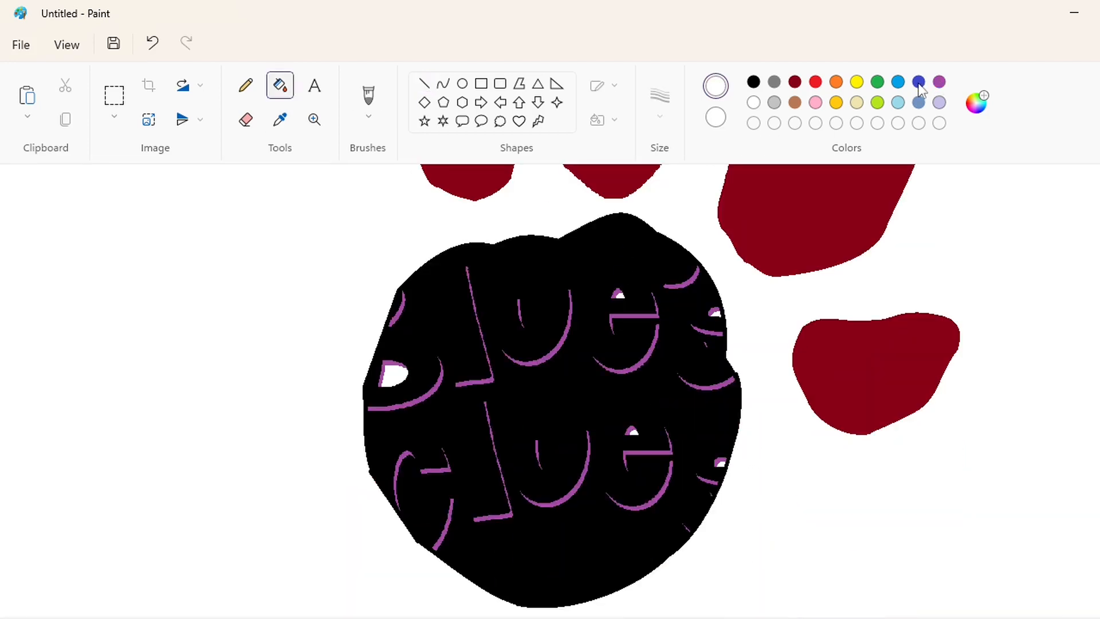
pyautogui.click(939, 81)
pyautogui.click(575, 253)
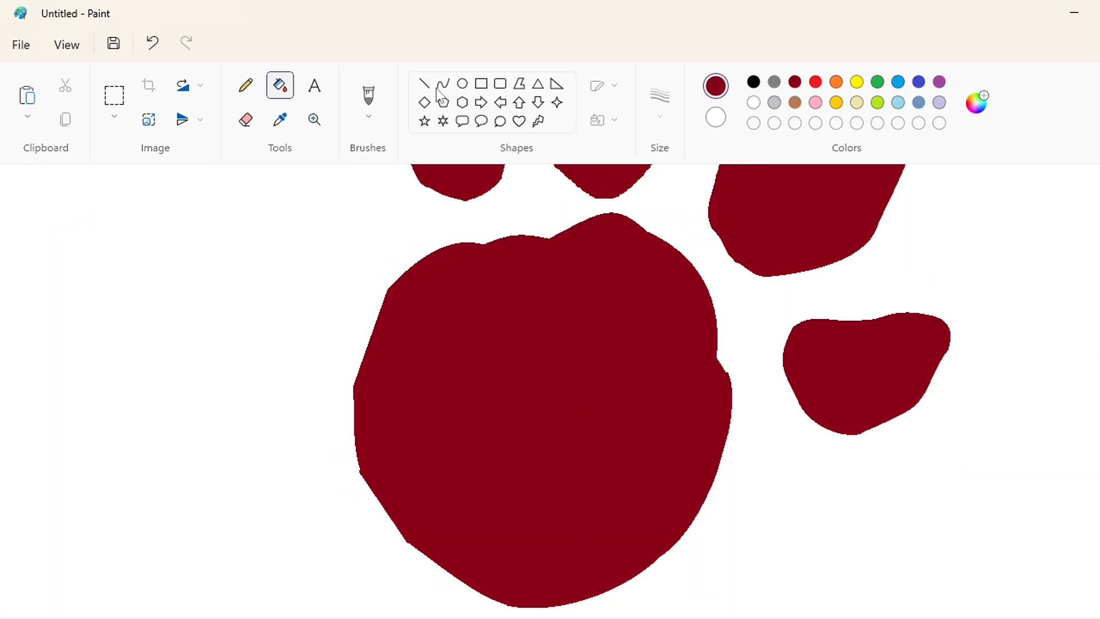
pyautogui.click(424, 83)
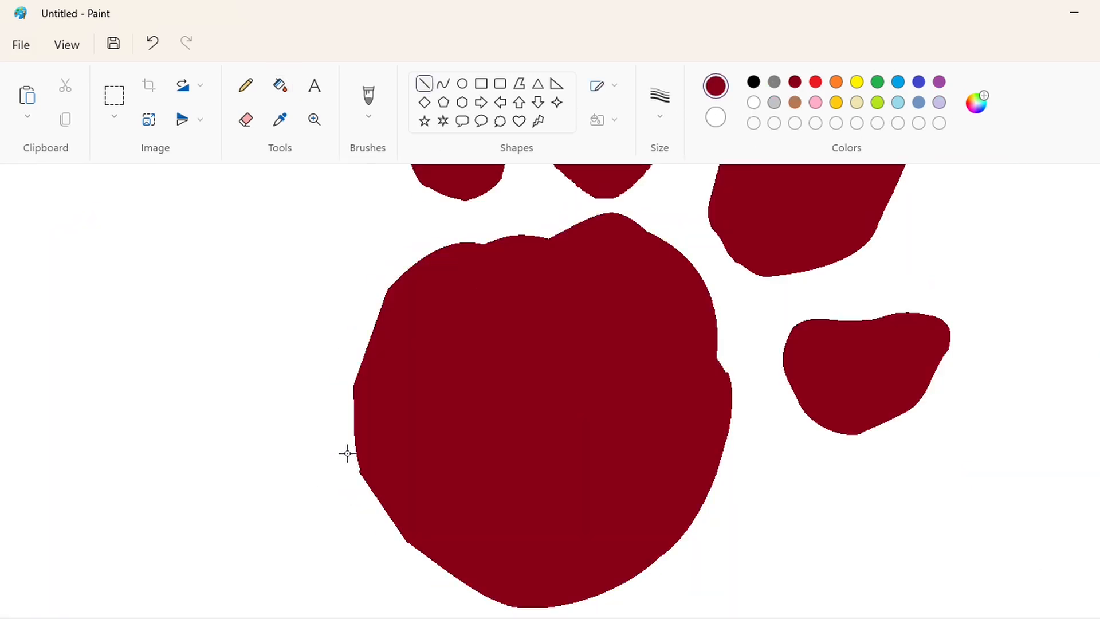
pyautogui.moveTo(349, 454); pyautogui.dragTo(362, 494)
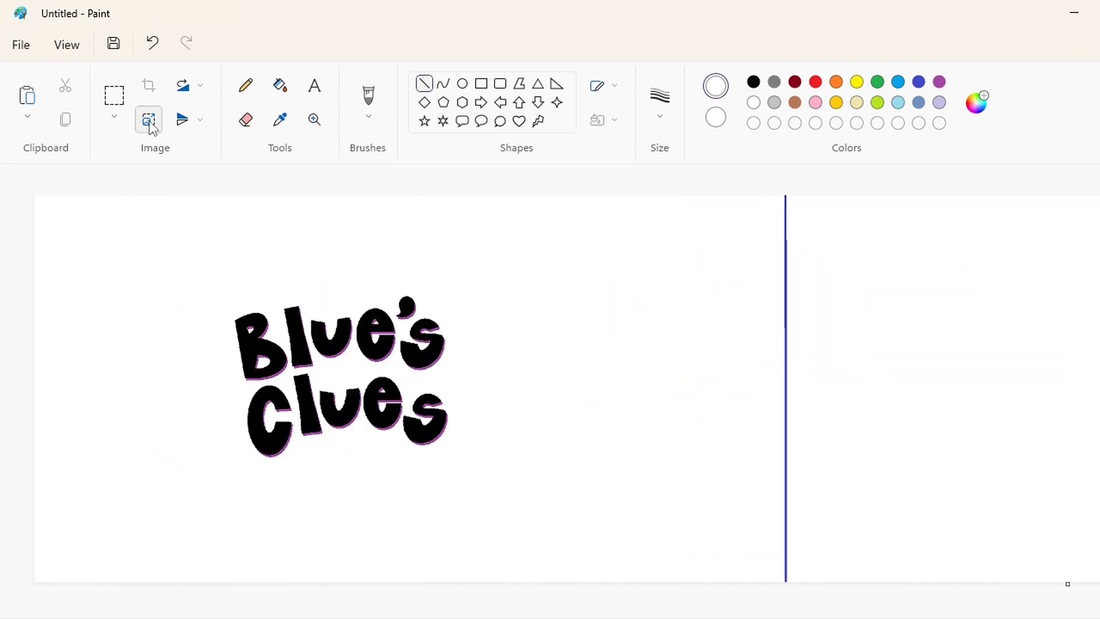
# Step: Copy the original Blue's Clues lettering and paste it over the dark red pad
pyautogui.click(114, 95)
pyautogui.moveTo(125, 233); pyautogui.dragTo(562, 507)
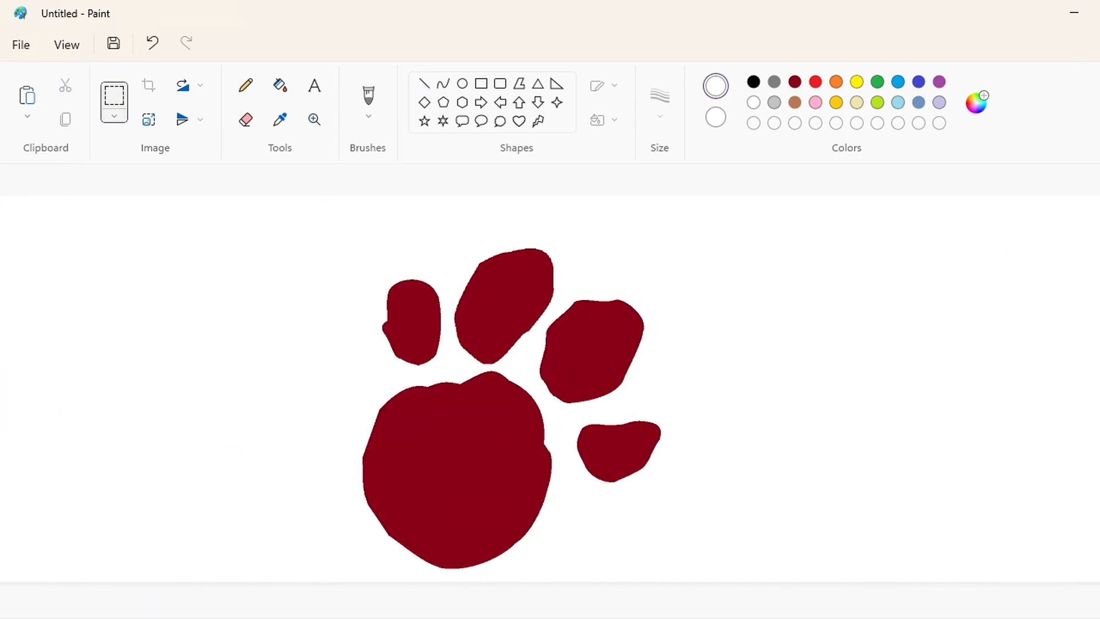
pyautogui.hotkey('ctrl', 'v')
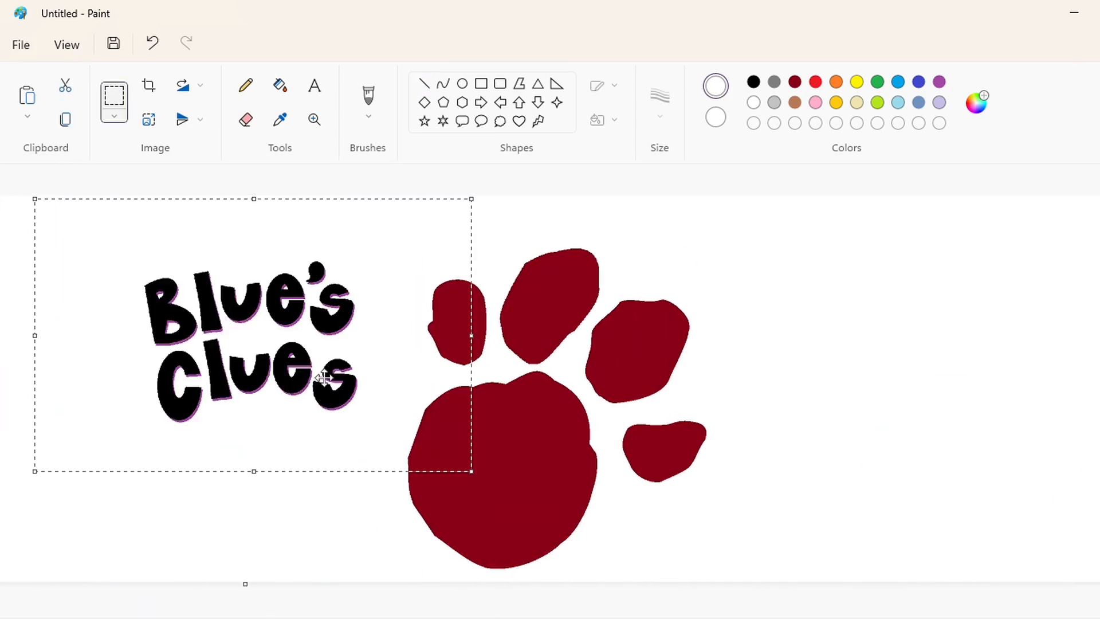
pyautogui.moveTo(326, 376); pyautogui.dragTo(496, 461)
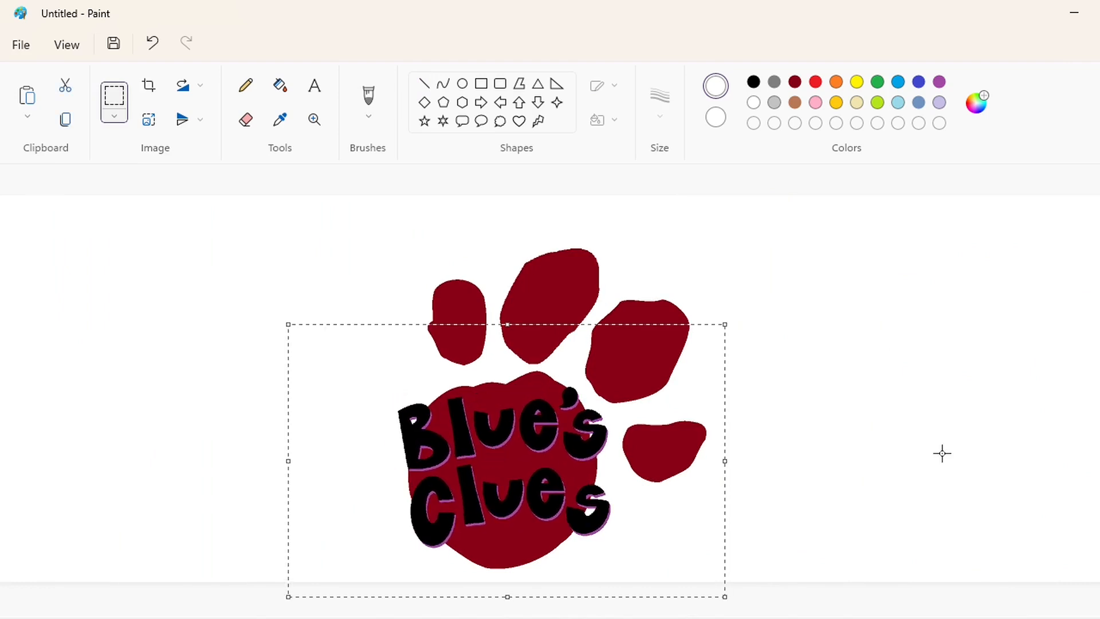
# Step: Nudge the pasted lettering slightly left and up on the pad and deselect it
pyautogui.press('Left')
pyautogui.press('Left')
pyautogui.press('Left')
pyautogui.press('Left')
pyautogui.press('Left')
pyautogui.press('Up')
pyautogui.press('Up')
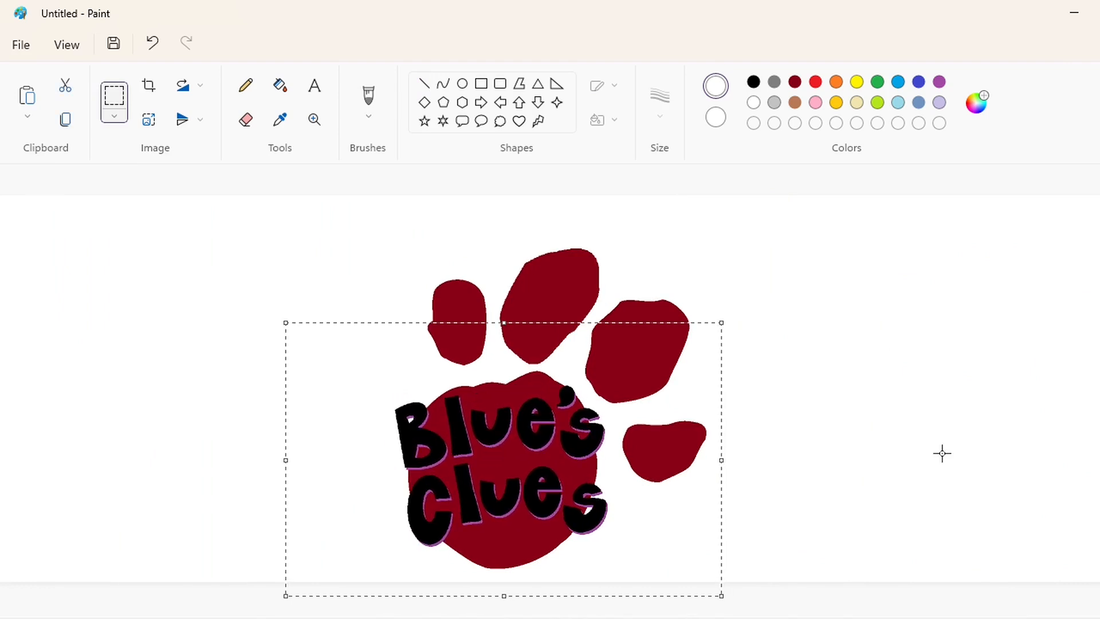
pyautogui.click(398, 171)
# Step: Widen the blank canvas and paste the complete paw logo near its middle
pyautogui.scroll(3, 737, 582)
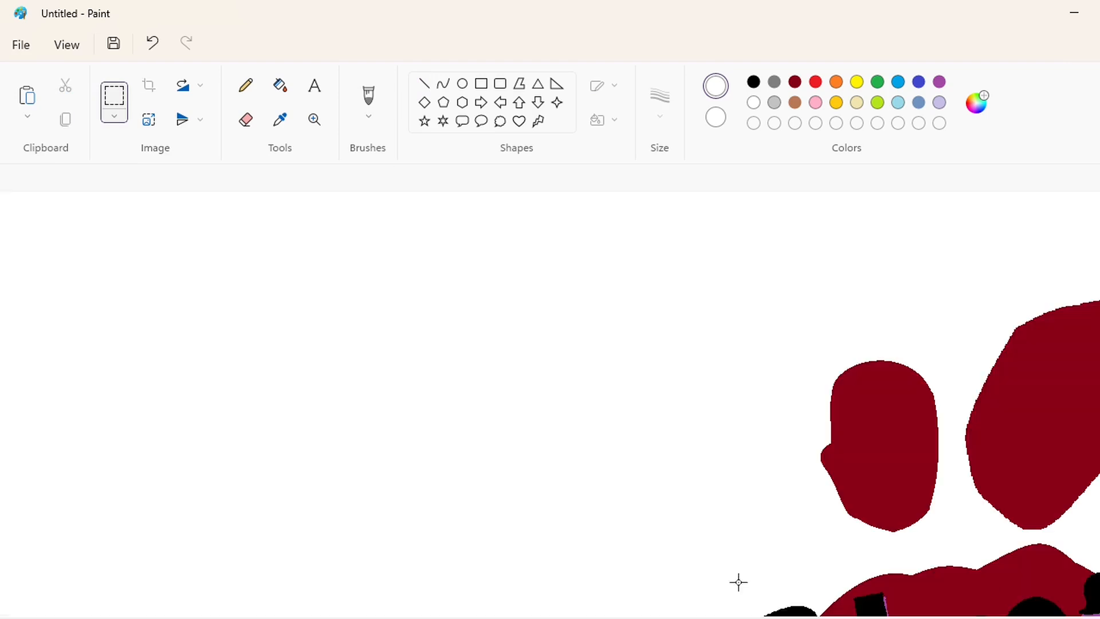
pyautogui.hscroll(2, 736, 582)
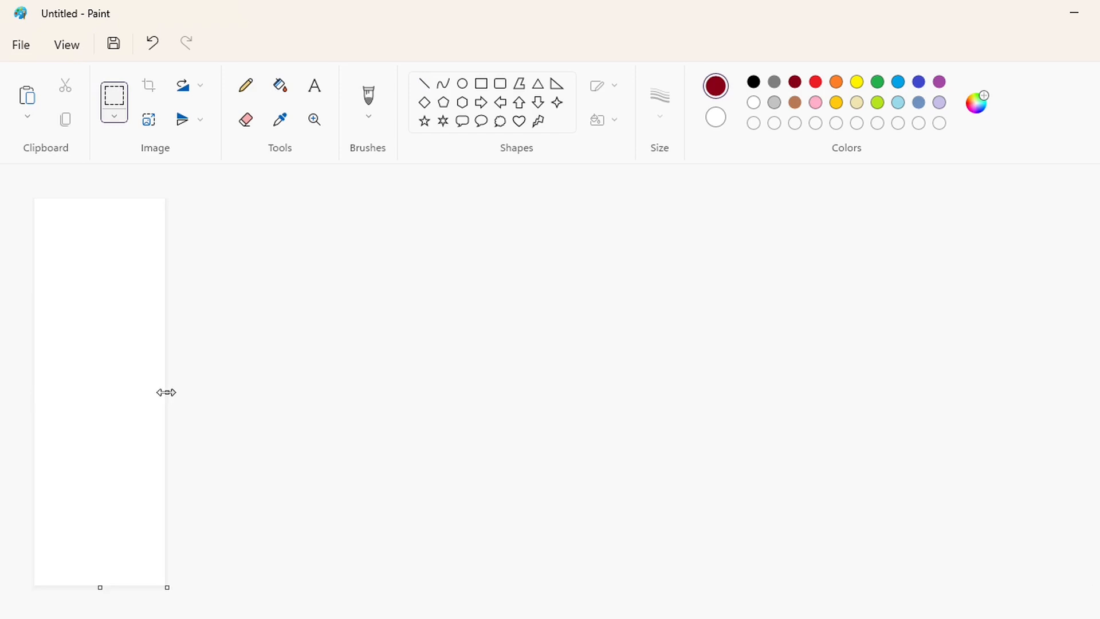
pyautogui.moveTo(166, 392); pyautogui.dragTo(1081, 395)
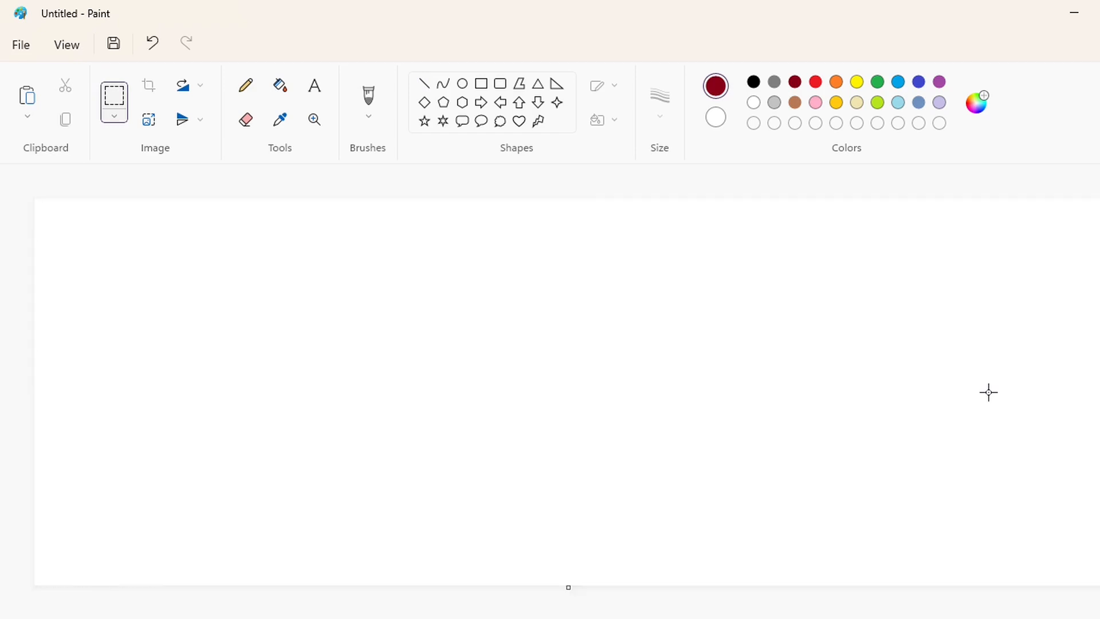
pyautogui.hotkey('ctrl', 'v')
pyautogui.moveTo(388, 466); pyautogui.dragTo(480, 448)
pyautogui.click(926, 423)
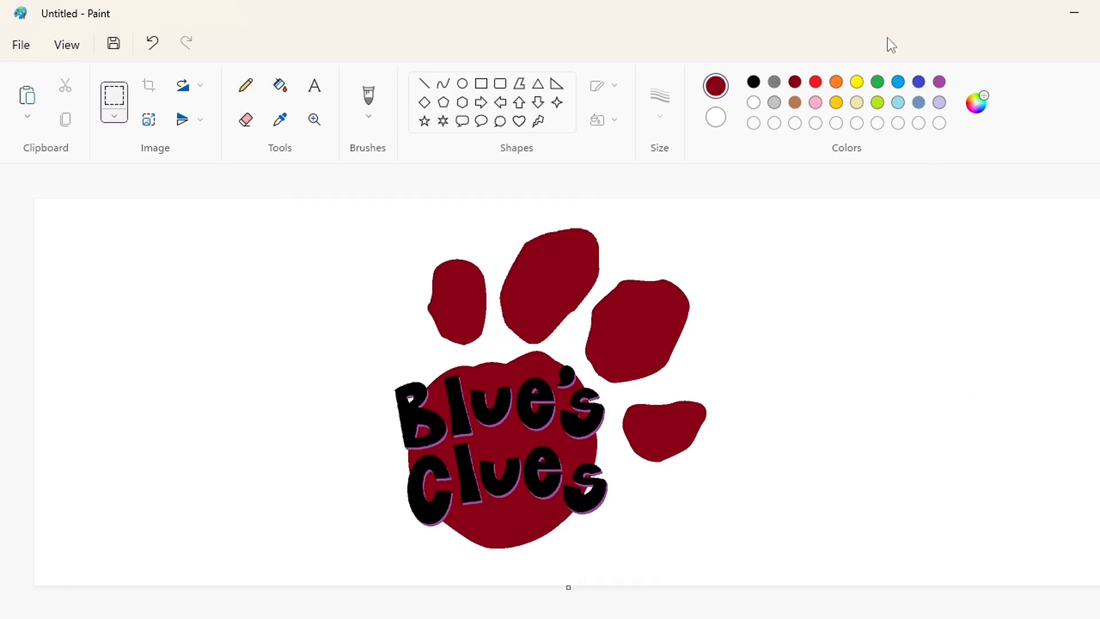
# Step: Add a bright light blue custom colour based on the palette's turquoise
pyautogui.click(898, 81)
pyautogui.click(977, 103)
pyautogui.click(645, 146)
pyautogui.click(465, 547)
# Step: Mix the custom dark blue #012154 and lighten it to a medium blue
pyautogui.click(976, 104)
pyautogui.click(645, 265)
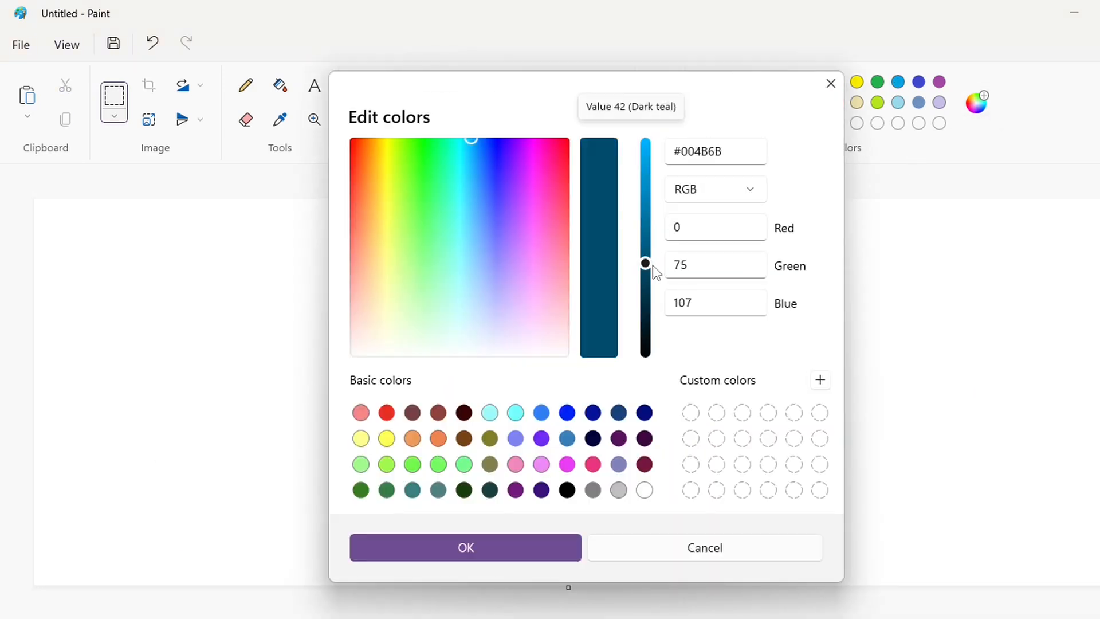
pyautogui.moveTo(645, 265); pyautogui.dragTo(532, 157)
pyautogui.click(481, 140)
pyautogui.click(645, 236)
pyautogui.click(645, 285)
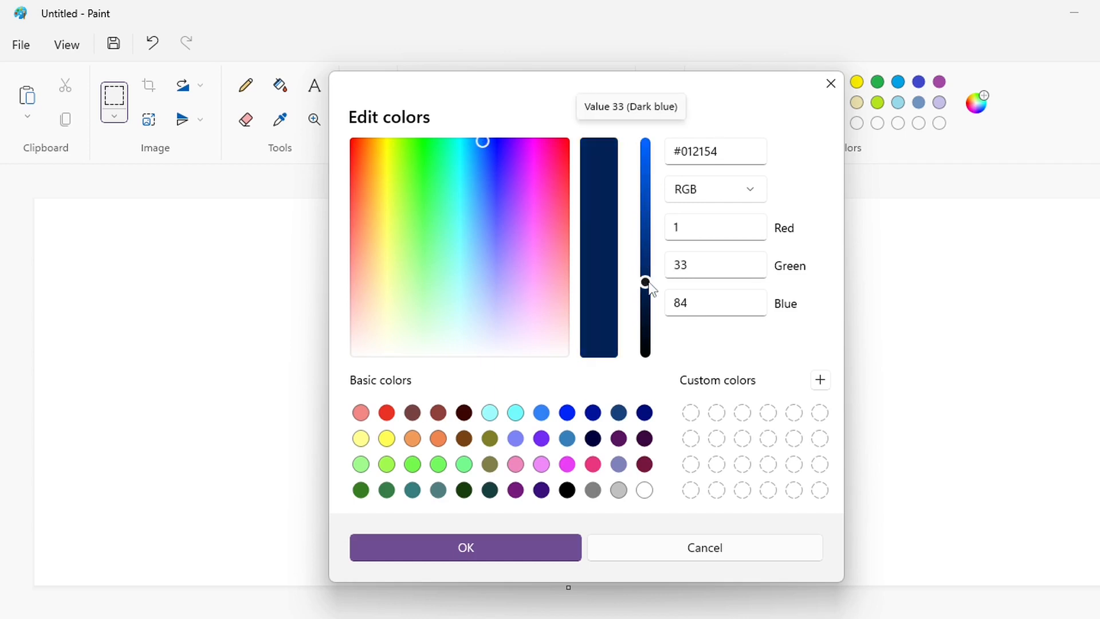
pyautogui.click(465, 547)
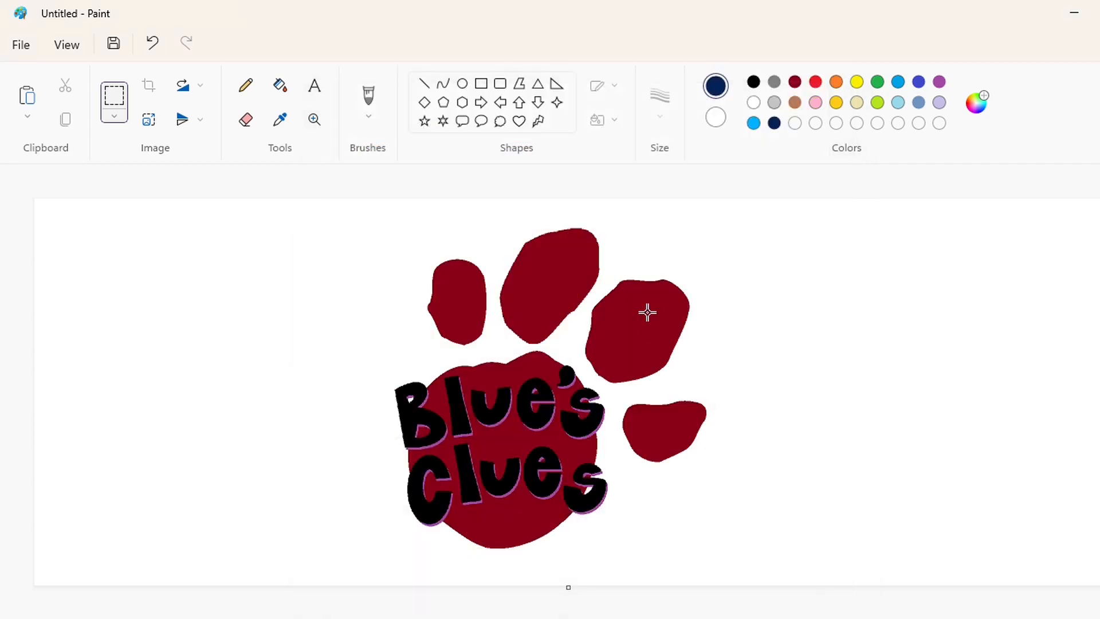
pyautogui.click(717, 87)
pyautogui.moveTo(643, 281); pyautogui.dragTo(647, 221)
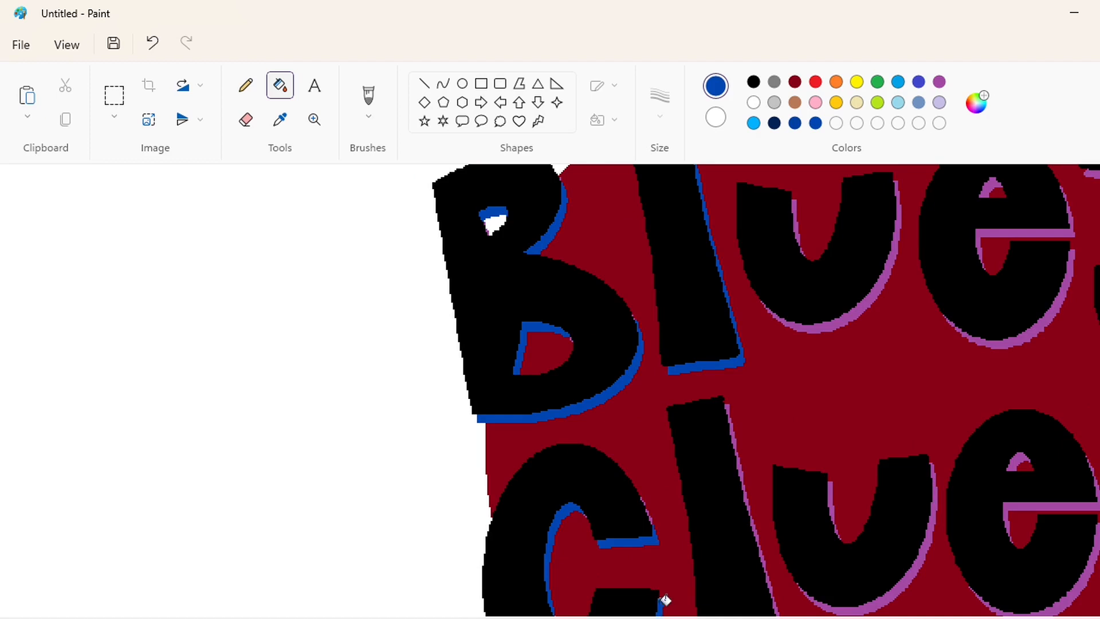
# Step: Fill the purple shadows of the u and the inner shadows of the e in "Blue's" with the custom medium blue
pyautogui.scroll(2, 407, 380)
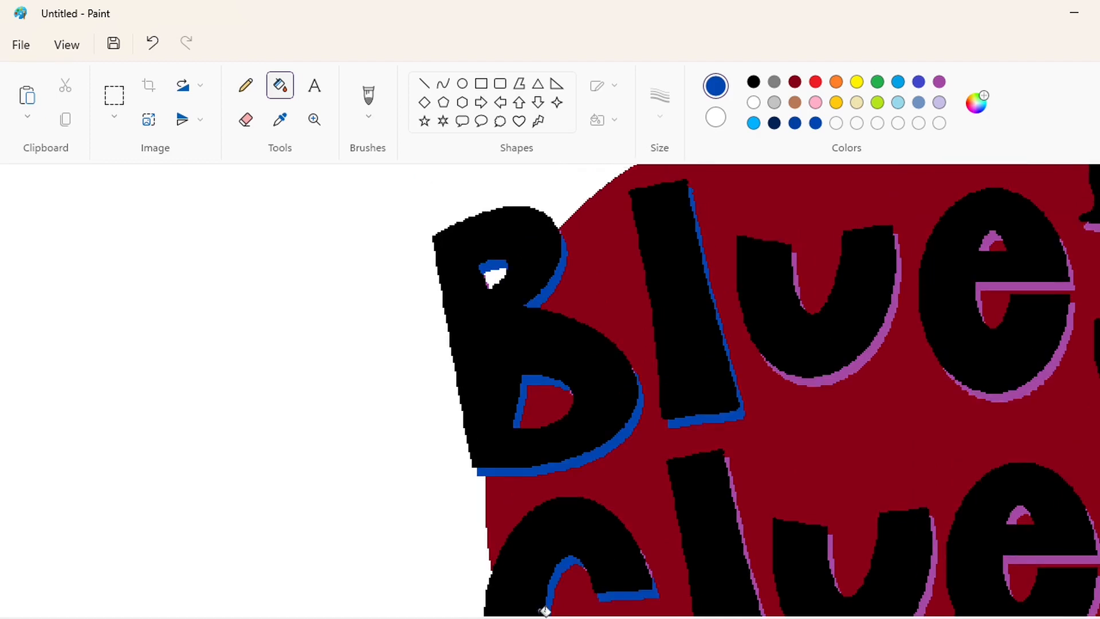
pyautogui.hscroll(5, 406, 380)
pyautogui.click(510, 346)
pyautogui.click(479, 239)
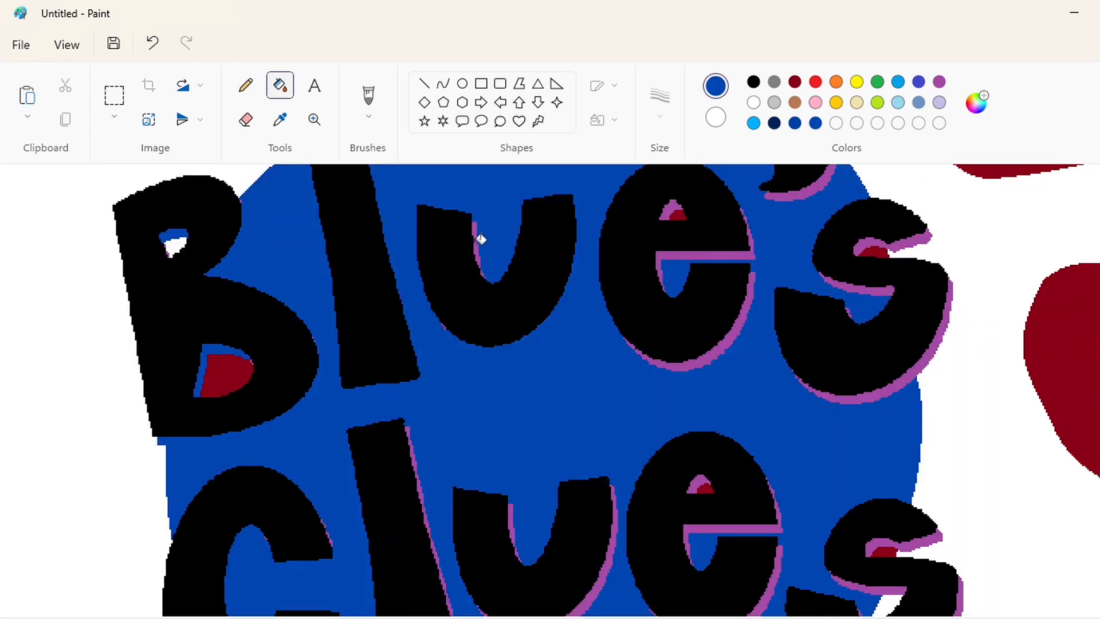
pyautogui.hotkey('ctrl', 'z')
pyautogui.click(684, 263)
pyautogui.click(672, 208)
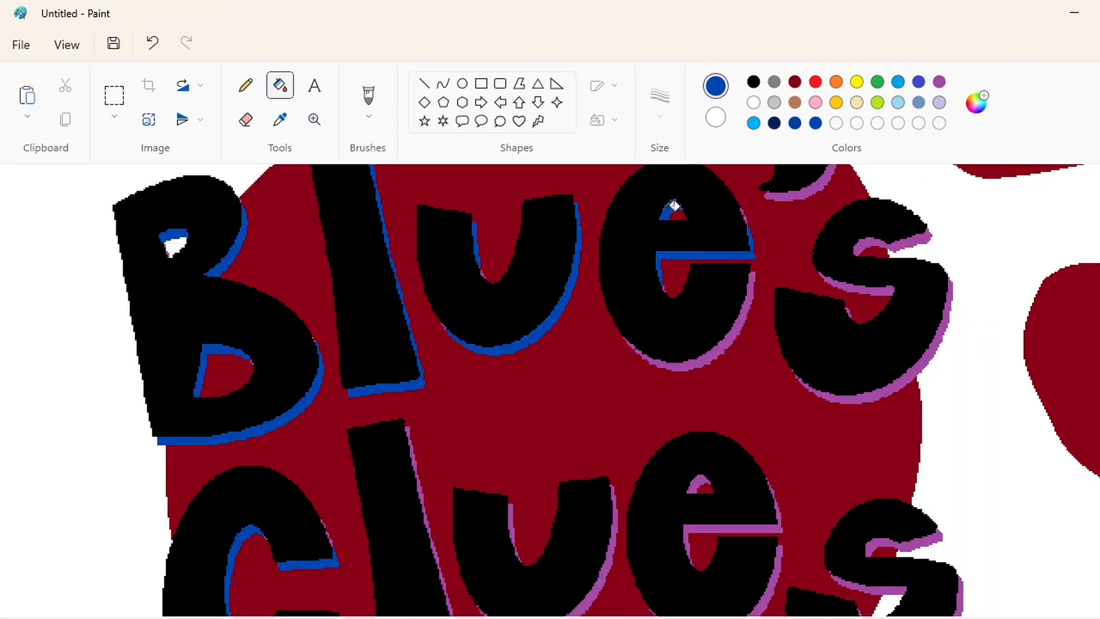